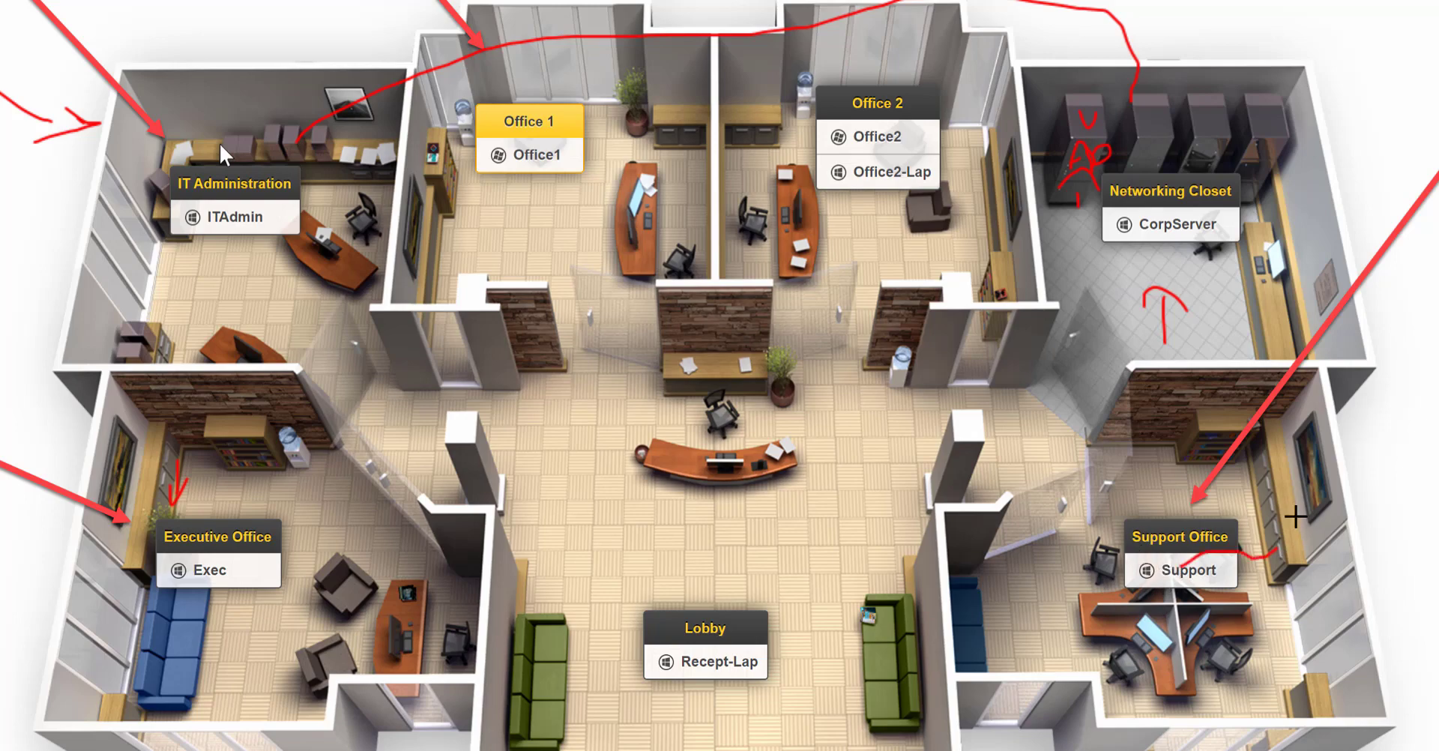
Step: With the red pen, extend the line up the right wall and mark the Support Office and Office 2 desks
mouse_move(1316, 367)
mouse_down()
mouse_move(1308, 186)
mouse_move(1177, 116)
mouse_up()
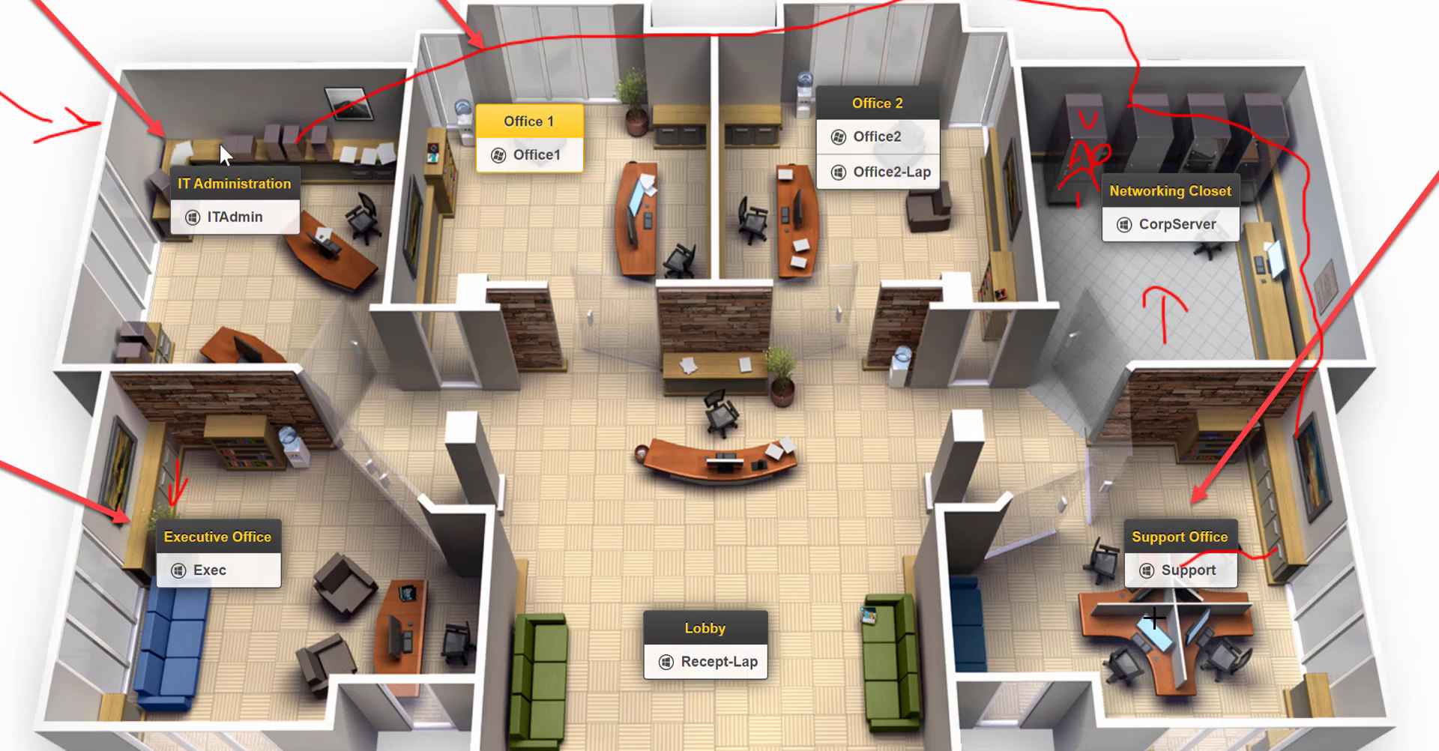
mouse_move(1120, 631)
mouse_down()
mouse_move(1114, 618)
mouse_move(1203, 675)
mouse_move(1108, 626)
mouse_up()
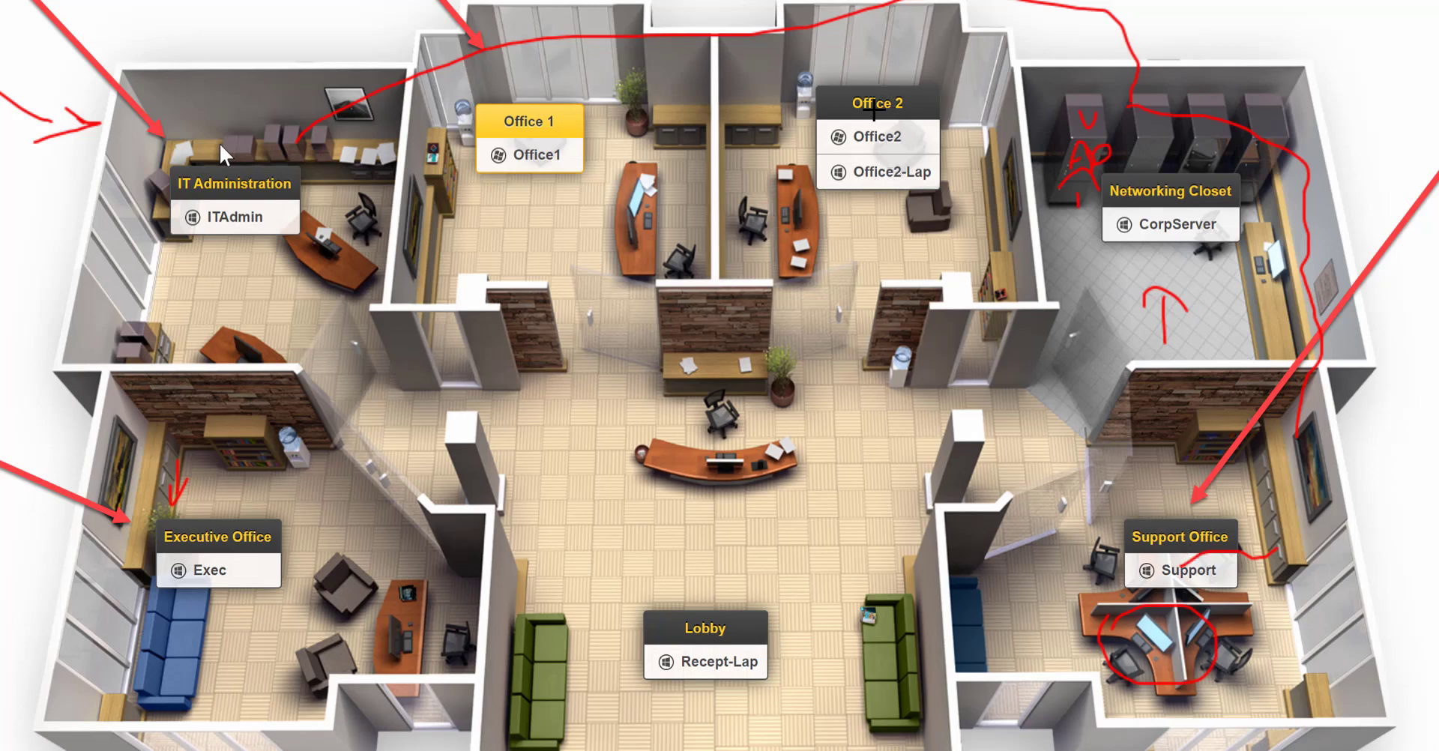
drag(827, 118, 787, 184)
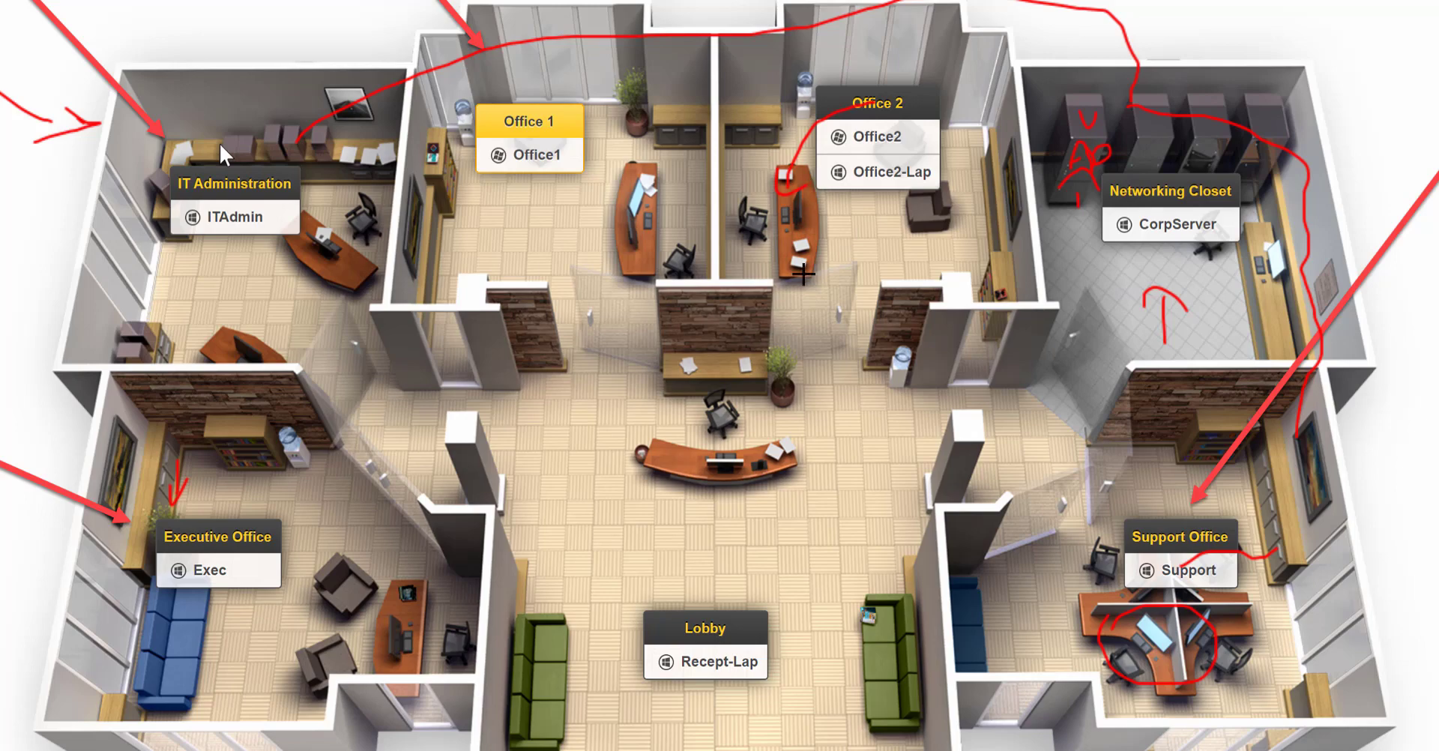
drag(769, 234, 805, 234)
Step: Add an arrow in the Support Office circle, cross out a Networking Closet server, draw the route, then clear the ink
mouse_move(1116, 652)
mouse_down()
mouse_move(1147, 654)
mouse_move(1152, 639)
mouse_up()
mouse_move(1037, 32)
mouse_down()
mouse_move(1121, 86)
mouse_move(1090, 78)
mouse_up()
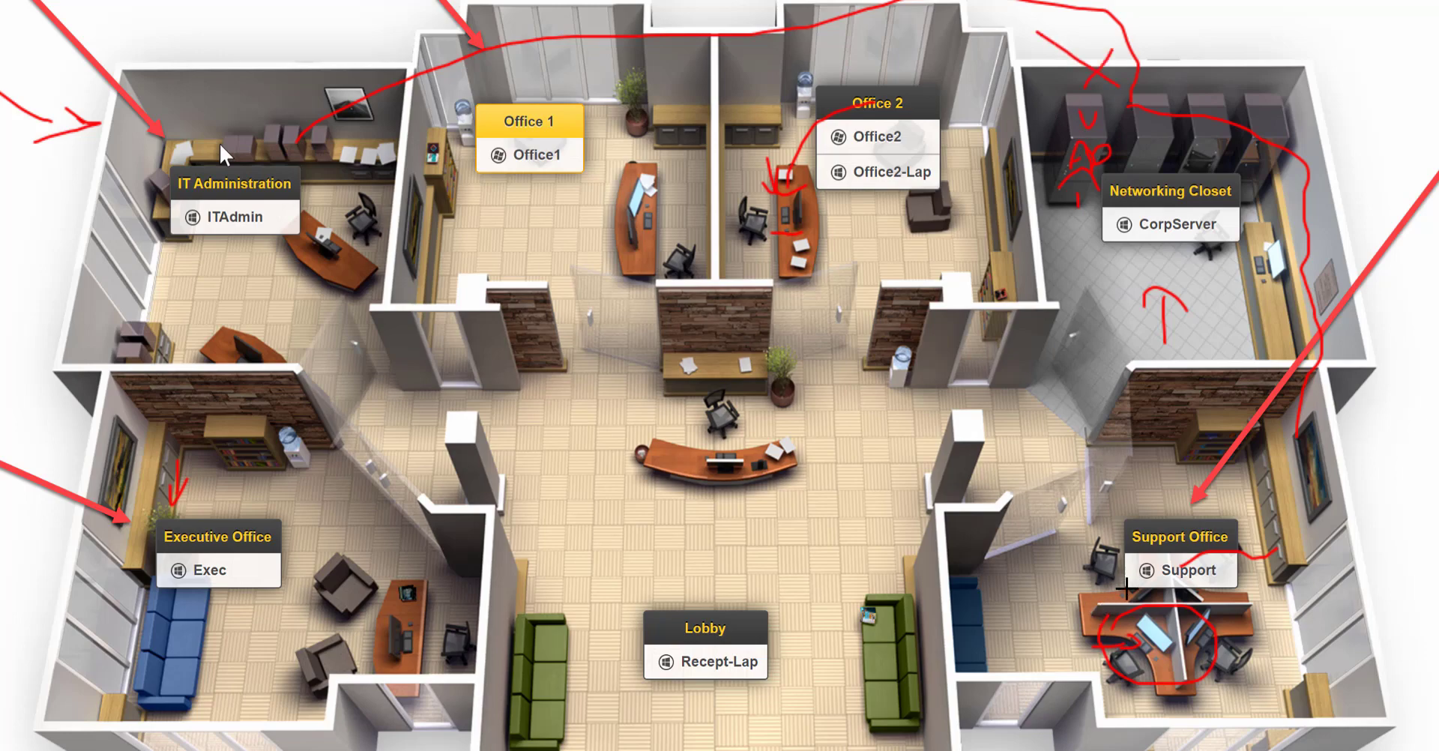
mouse_move(1122, 644)
mouse_down()
mouse_move(1103, 453)
mouse_move(932, 396)
mouse_move(832, 401)
mouse_move(827, 315)
mouse_up()
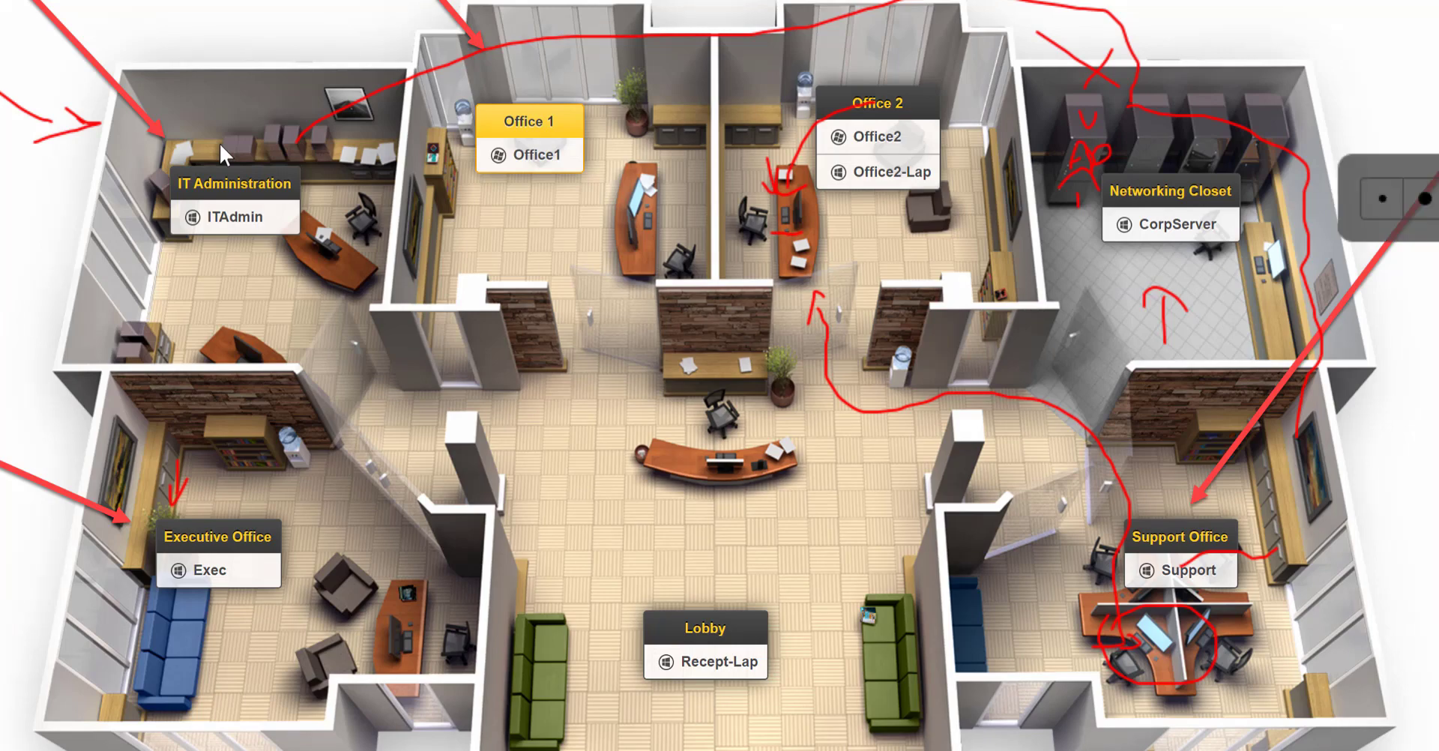
key(e)
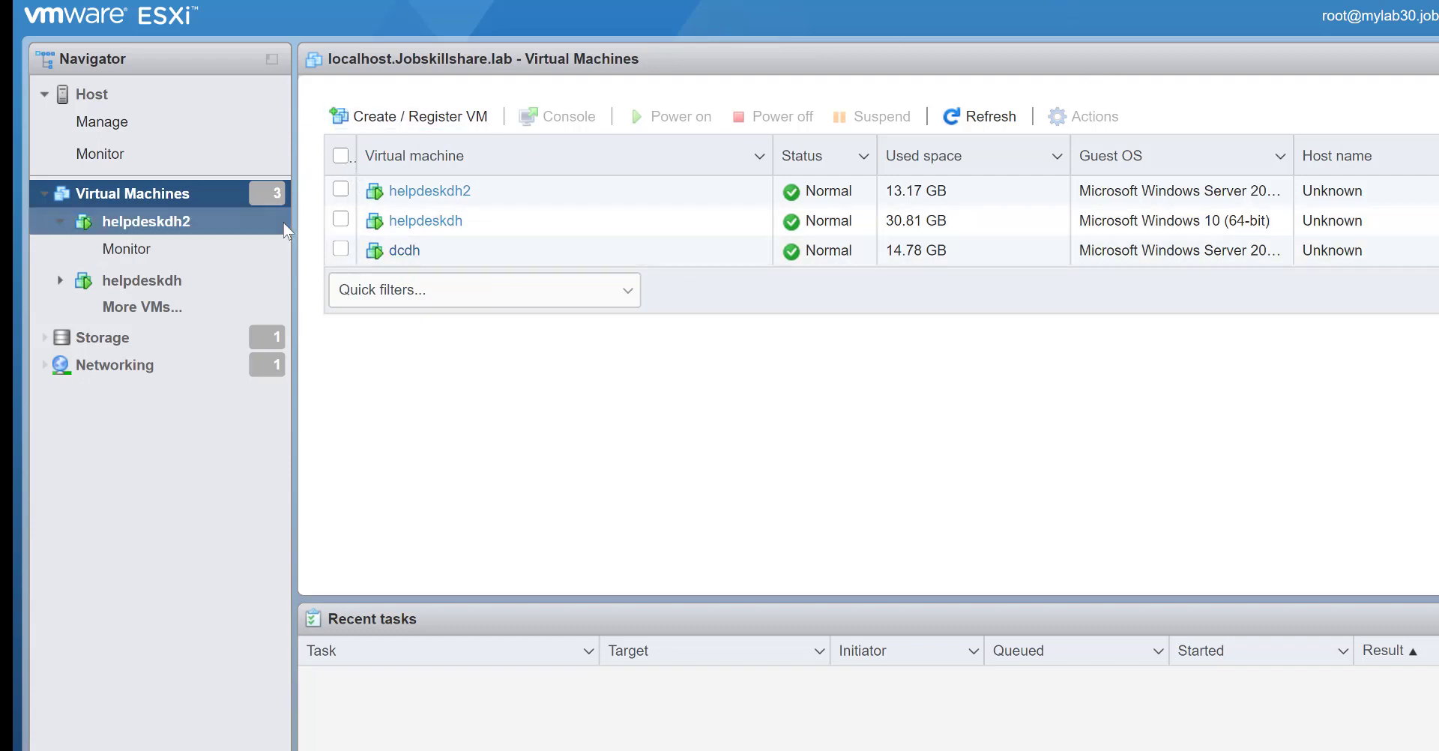
Step: Open the dcdh VM's browser console from its Console menu and bring up the console's Actions menu
click(405, 250)
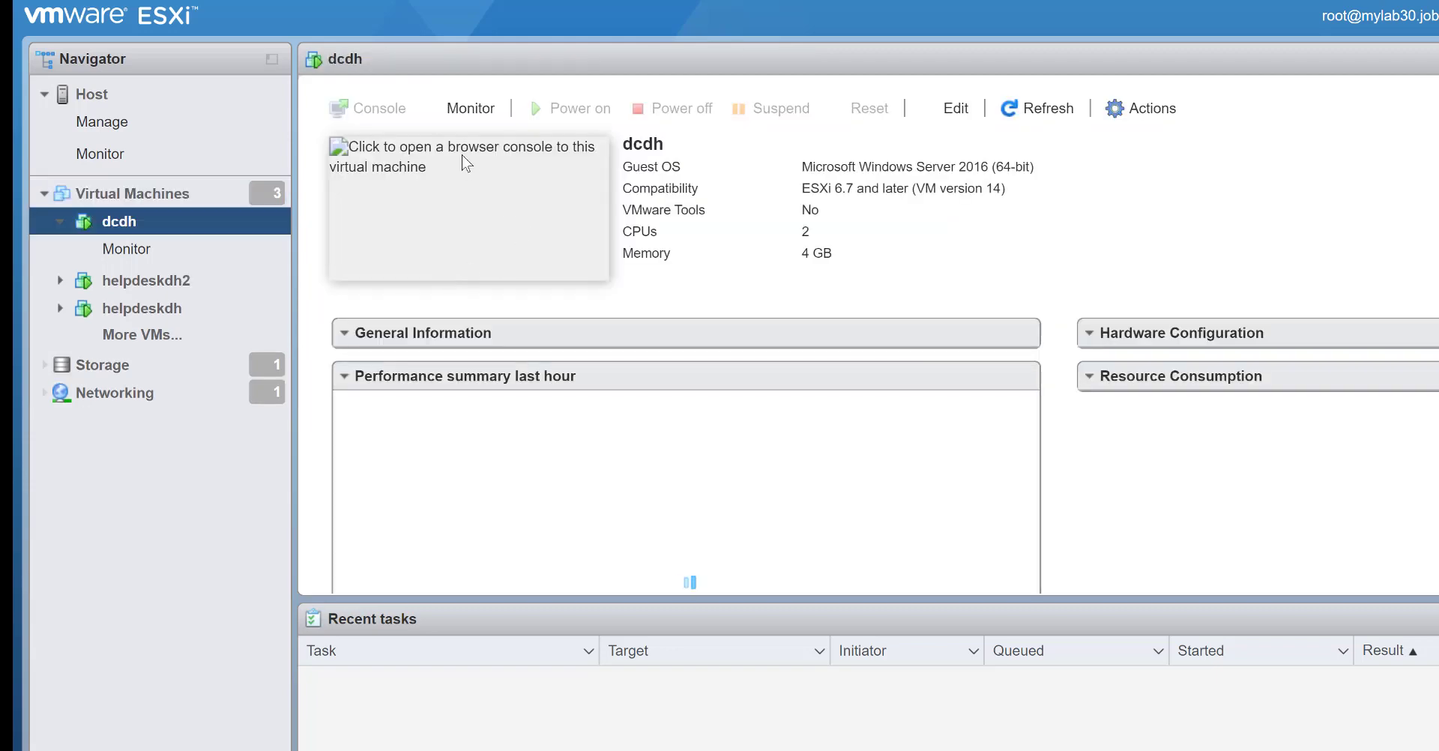
click(378, 108)
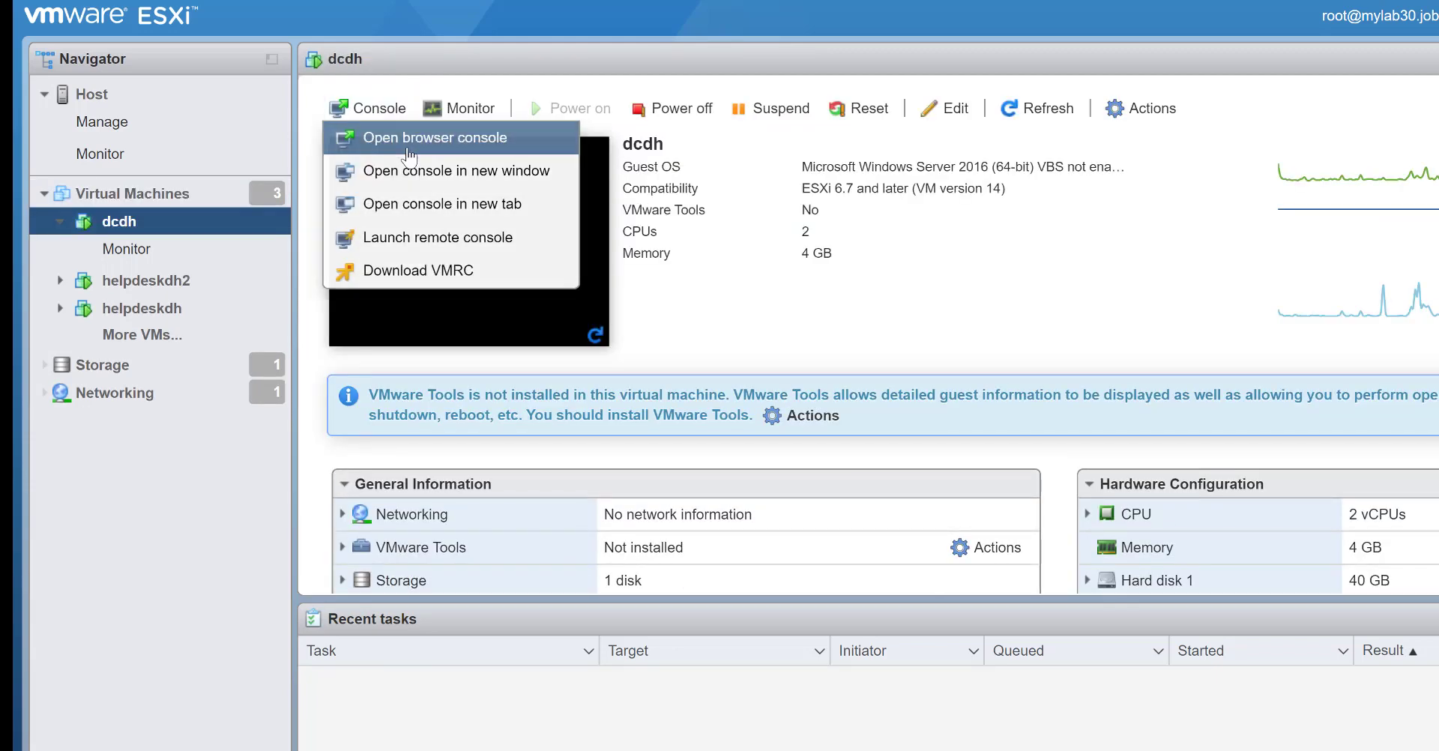
click(450, 134)
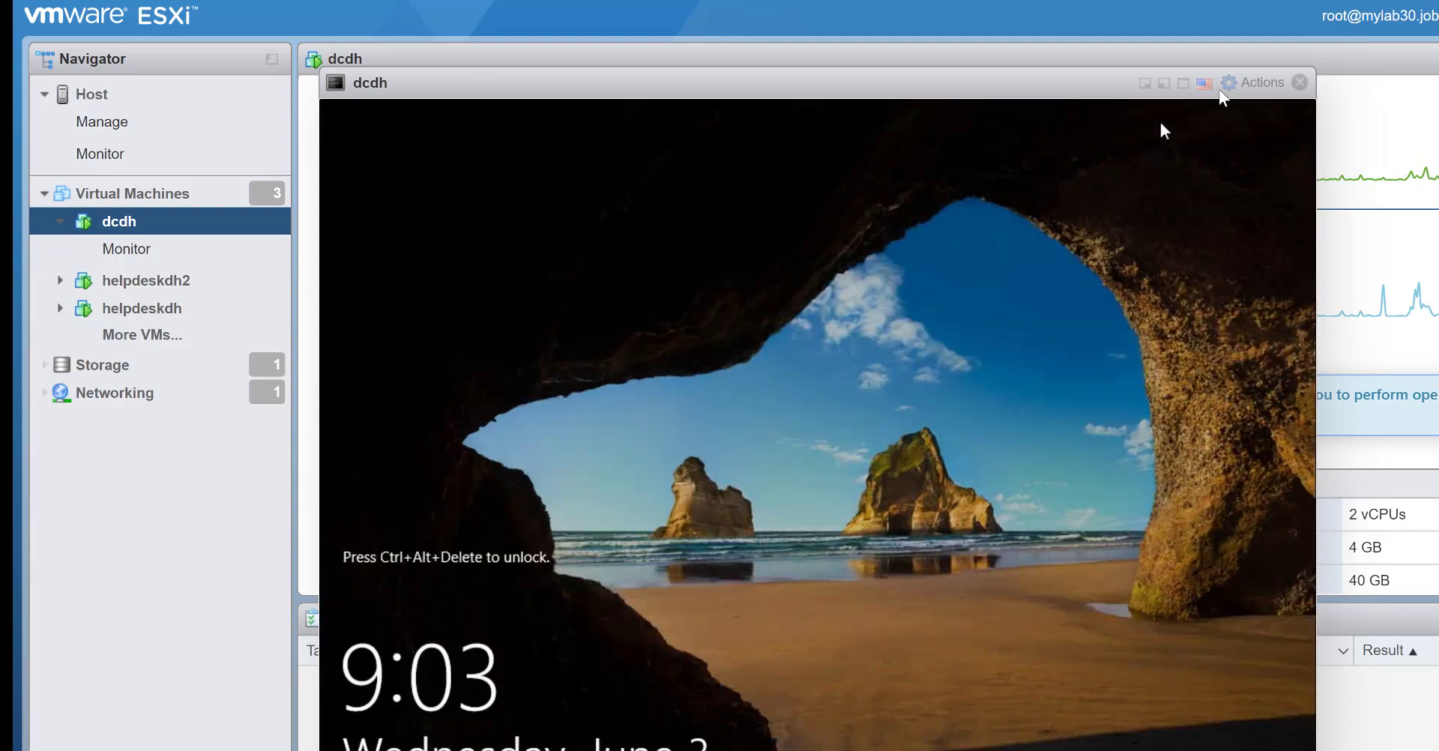
click(1255, 98)
Step: Send Ctrl-Alt-Delete to dcdh through Guest OS > Send keys, then shift the console window slightly right
mouse_move(1289, 285)
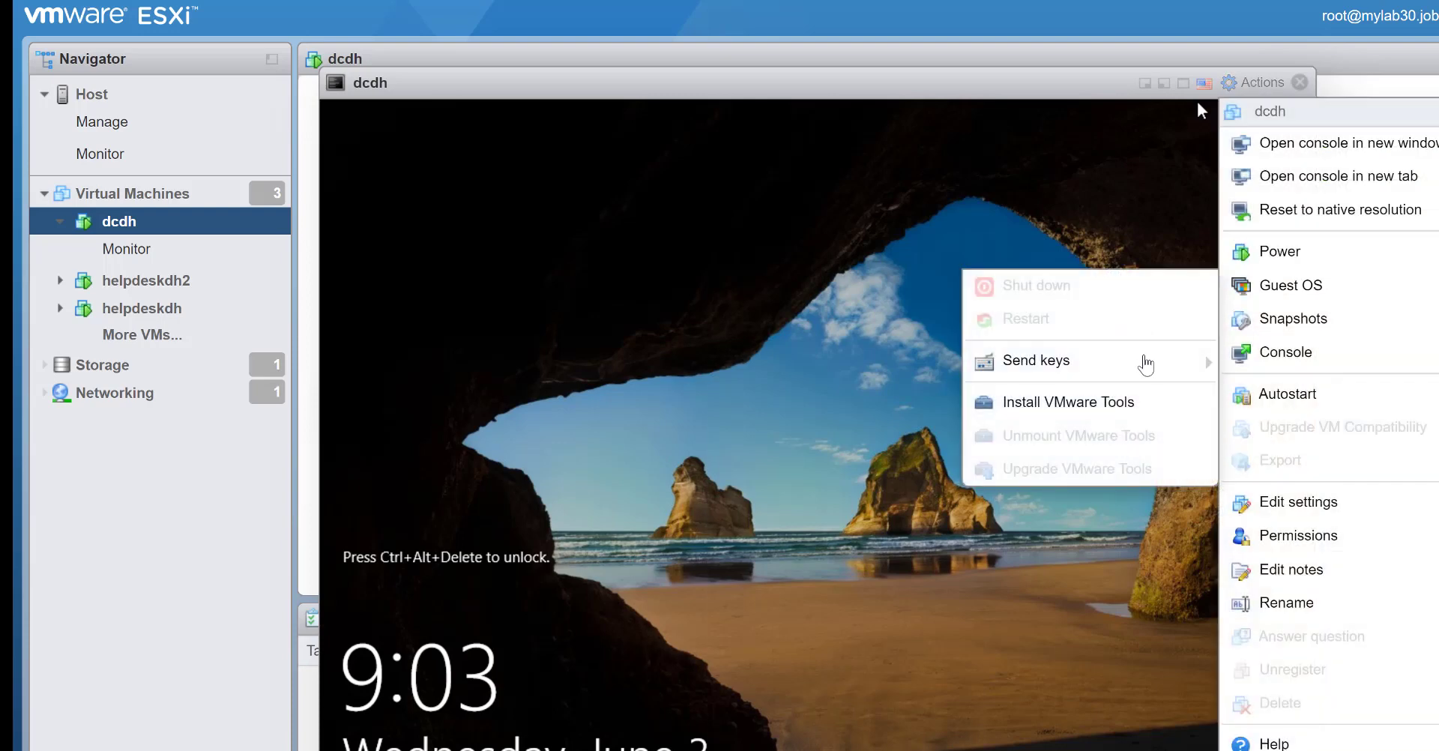
mouse_move(1144, 362)
click(893, 361)
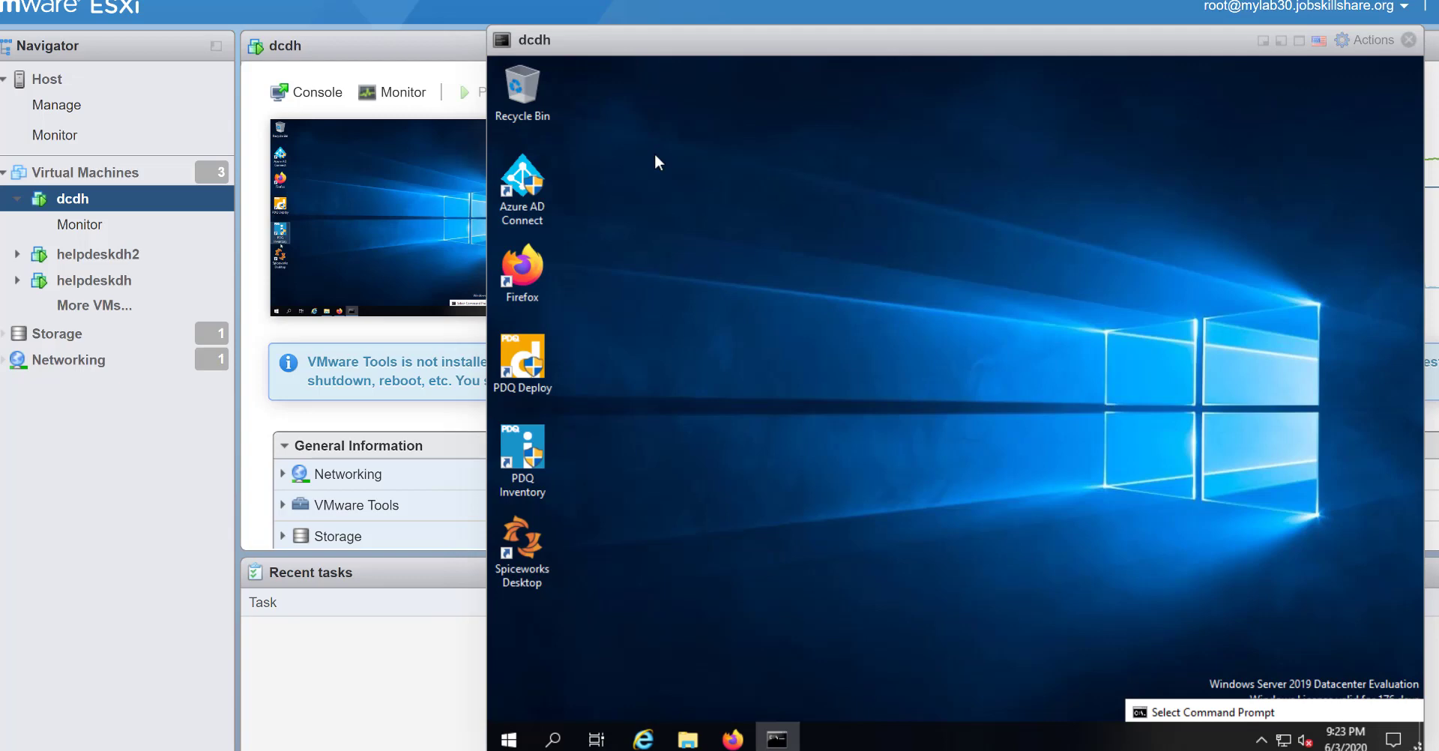
drag(616, 42, 720, 44)
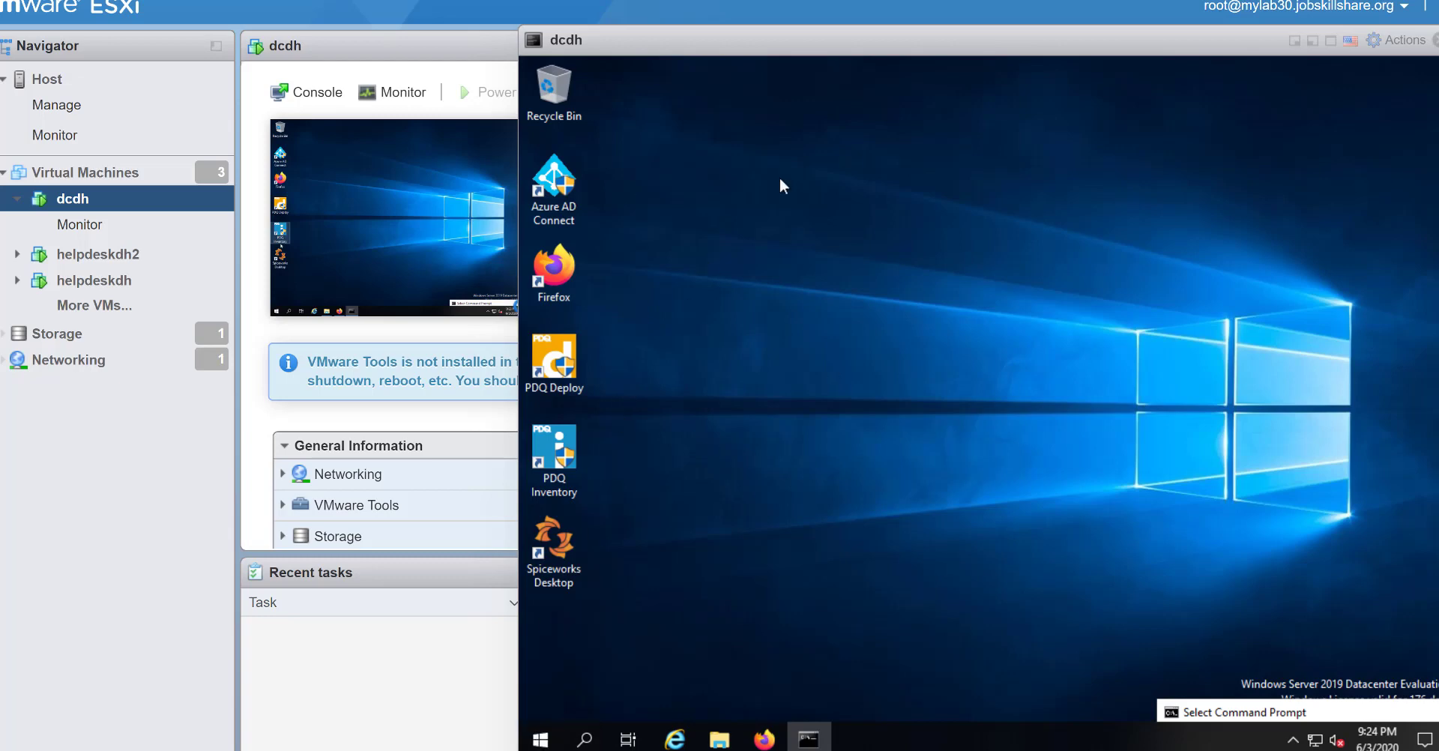
Step: Launch Server Manager from dcdh's Start menu and close the Windows Admin Center pop-up
click(555, 738)
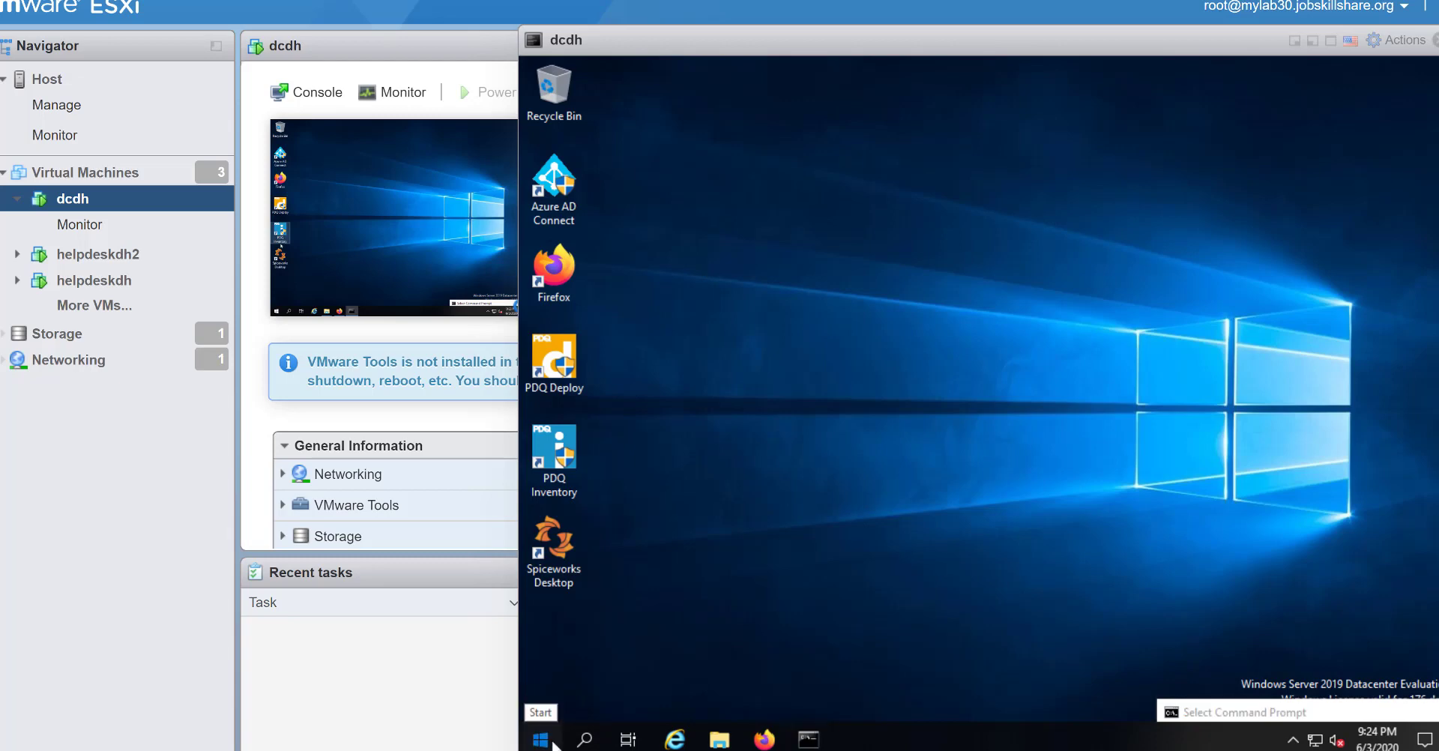
click(555, 742)
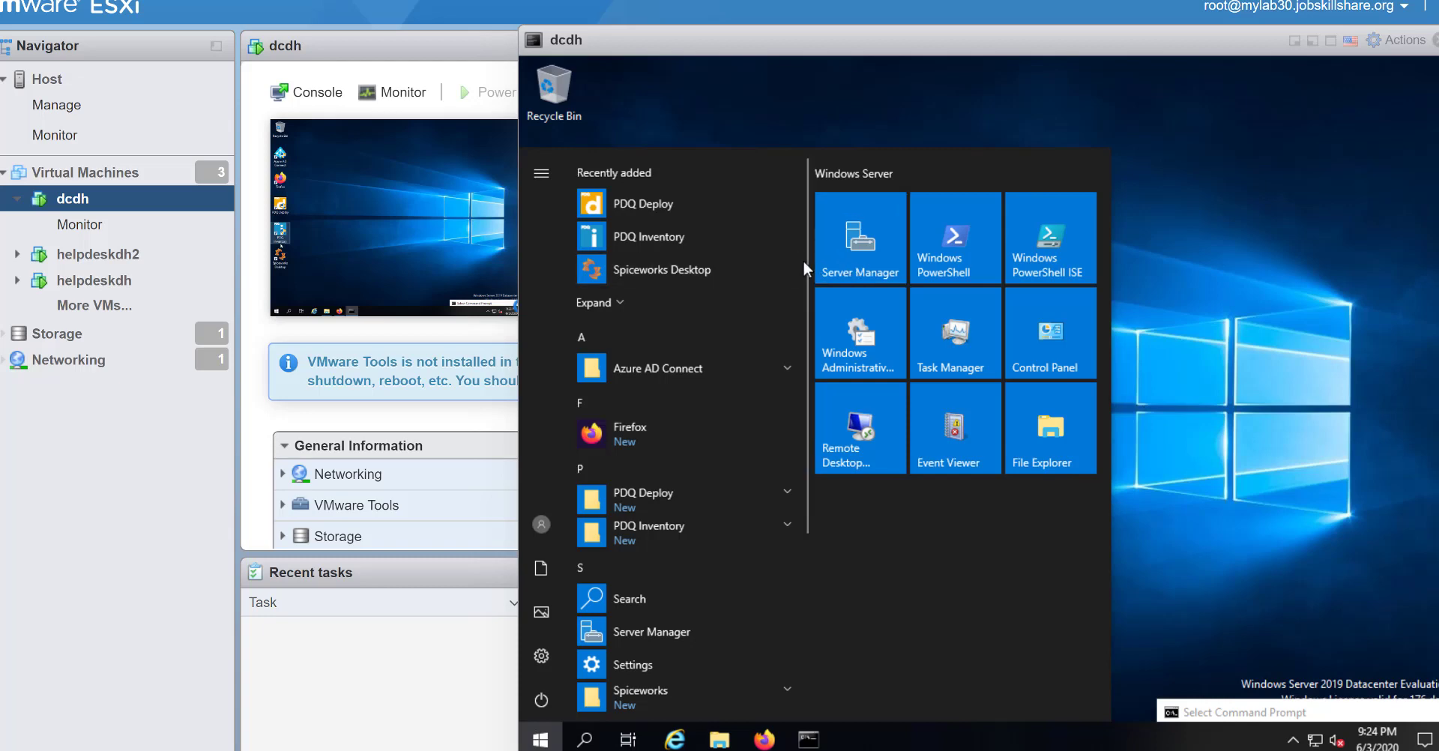
click(897, 209)
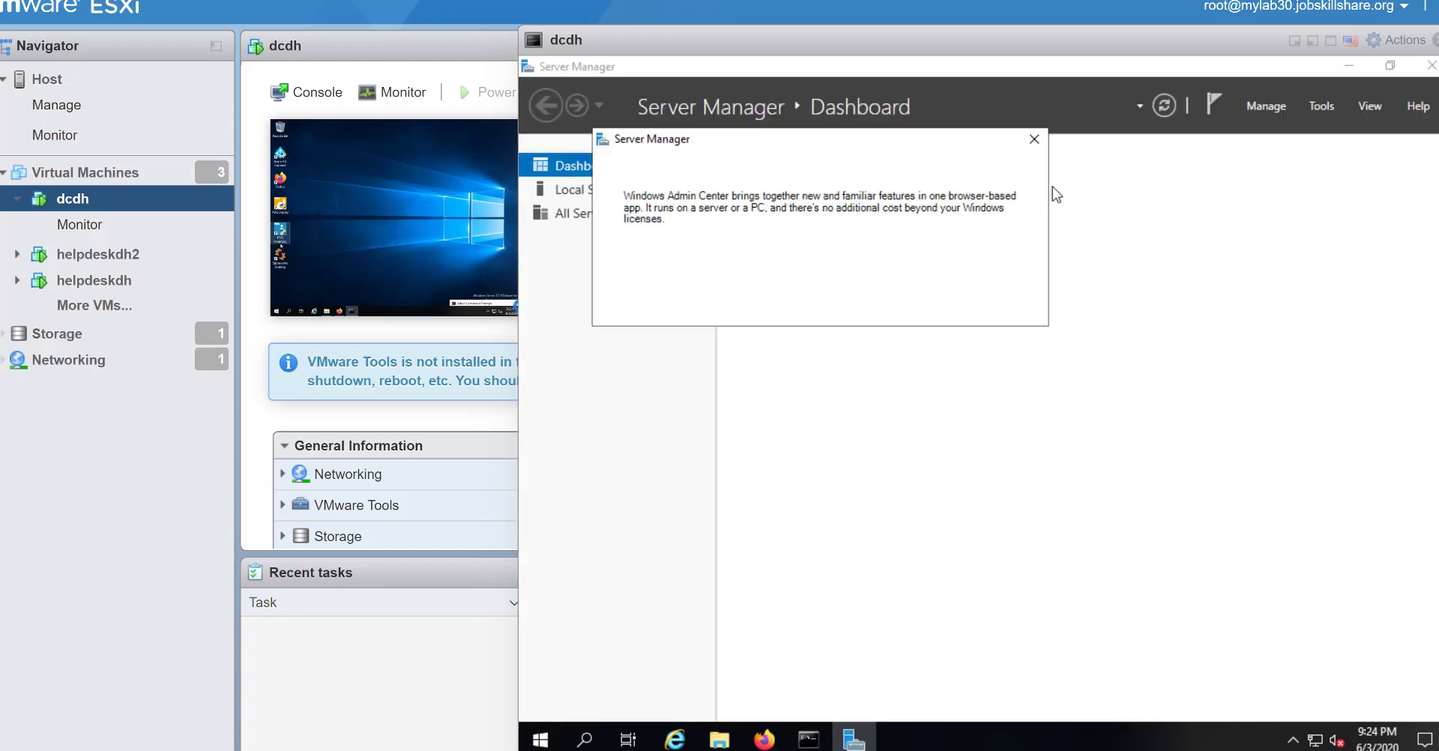
click(1028, 139)
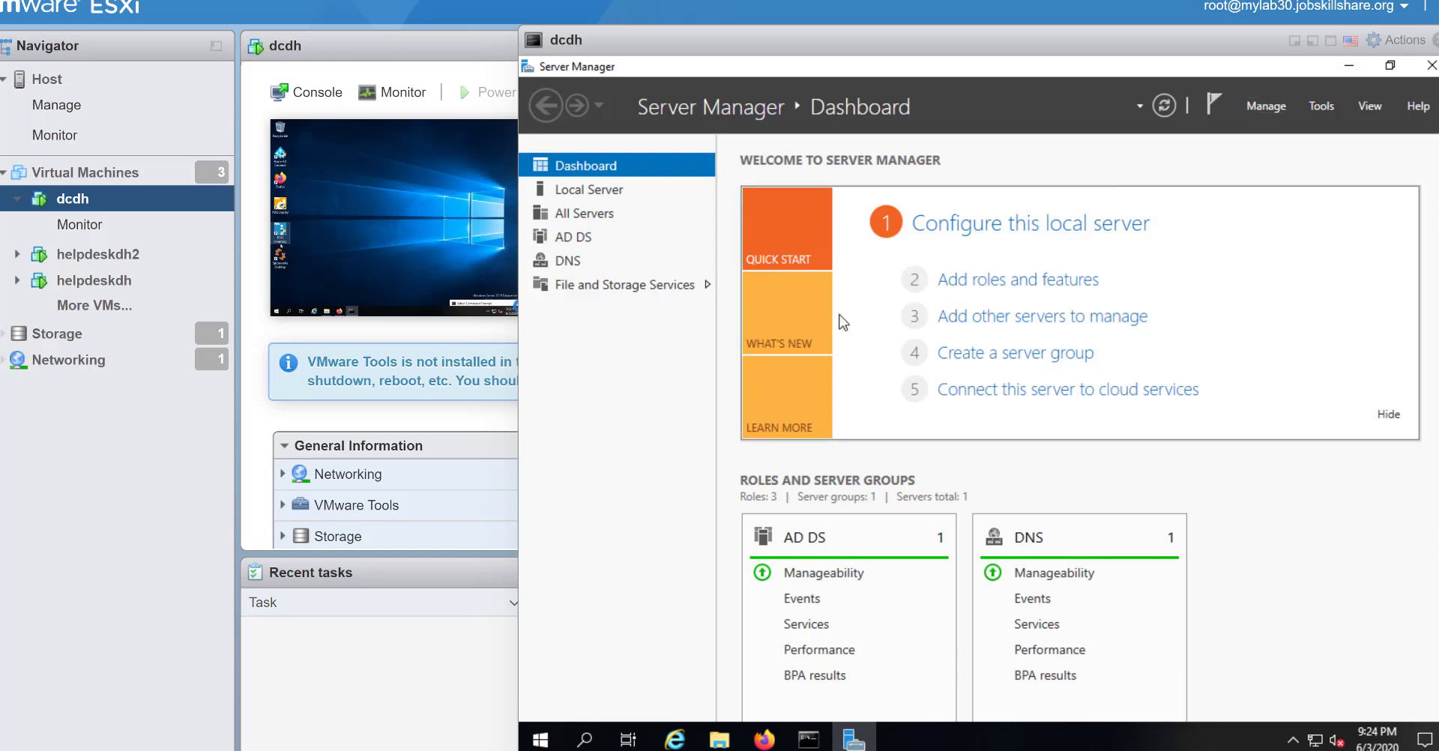
click(1256, 109)
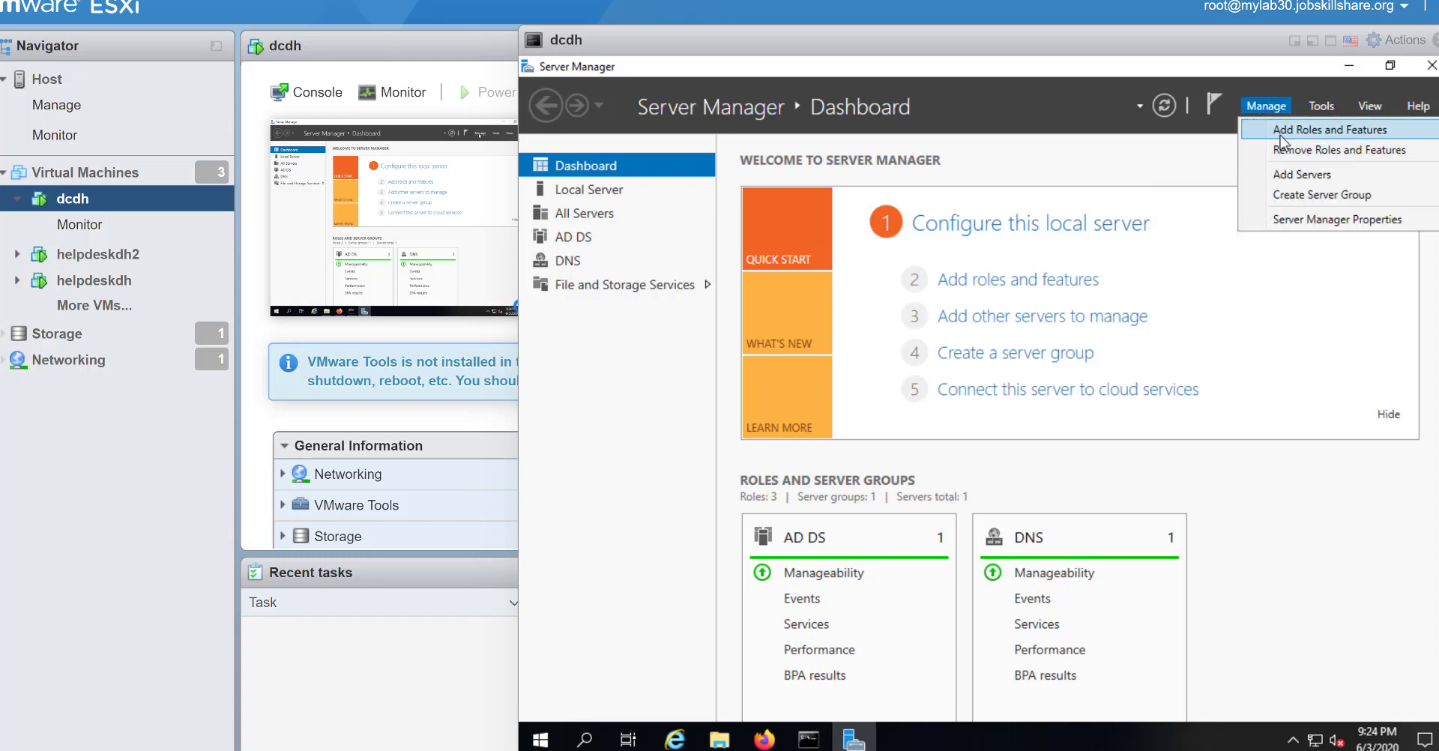
click(1274, 132)
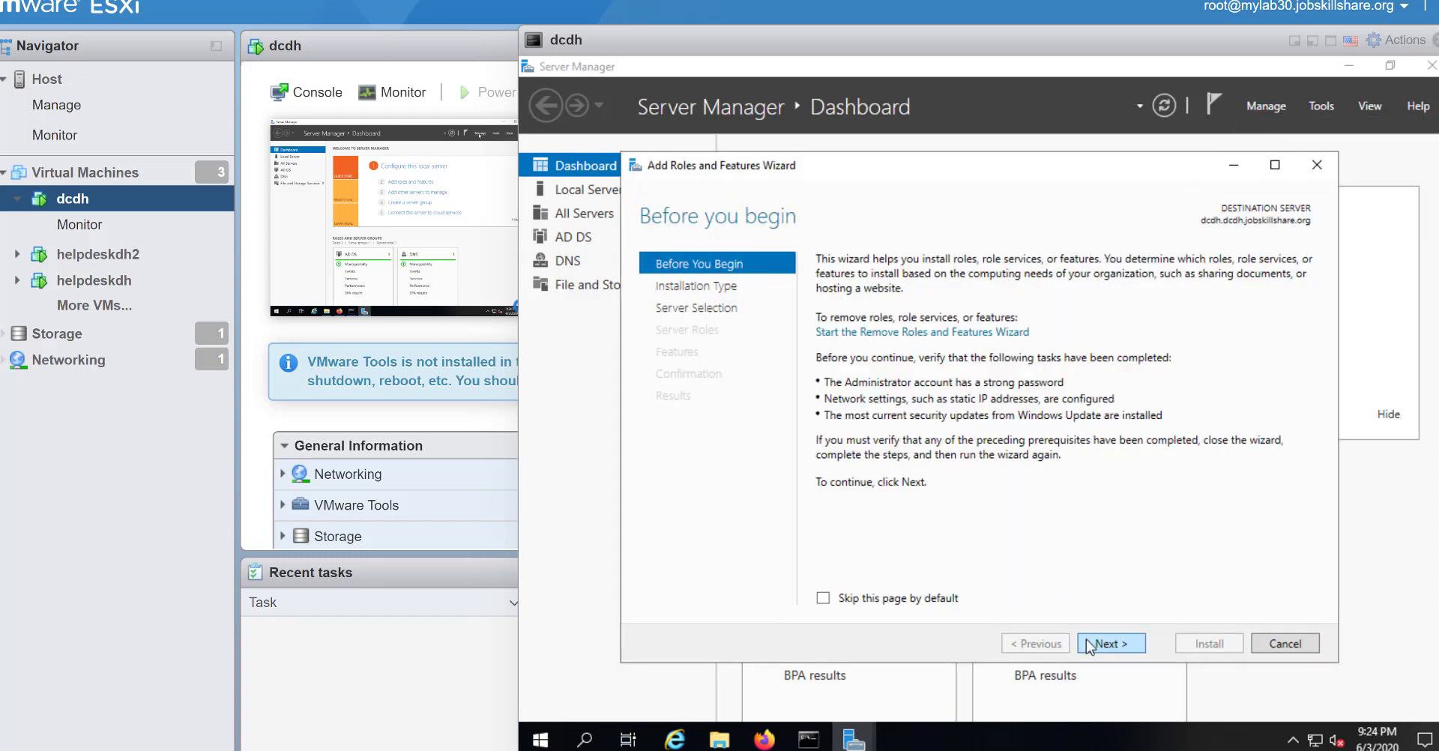
click(1103, 646)
click(1104, 646)
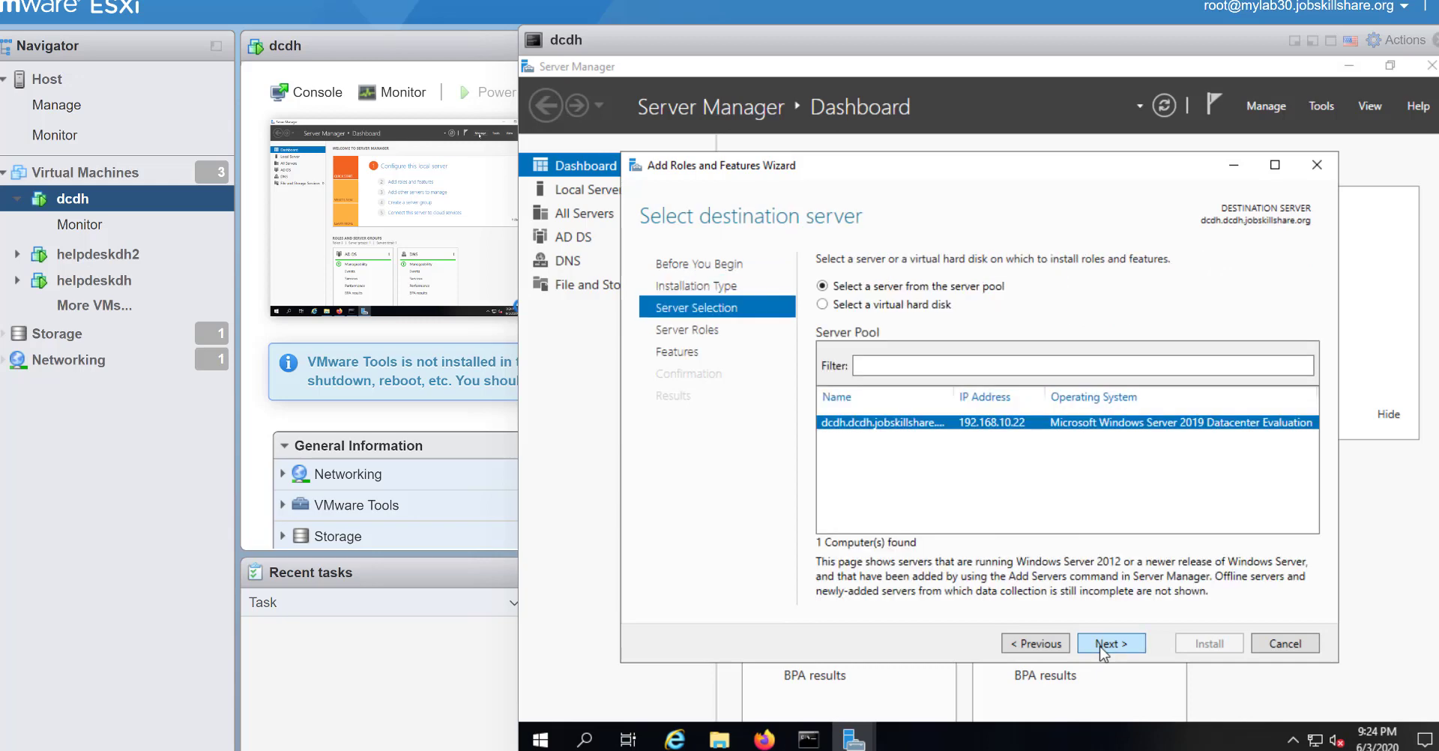
click(1102, 646)
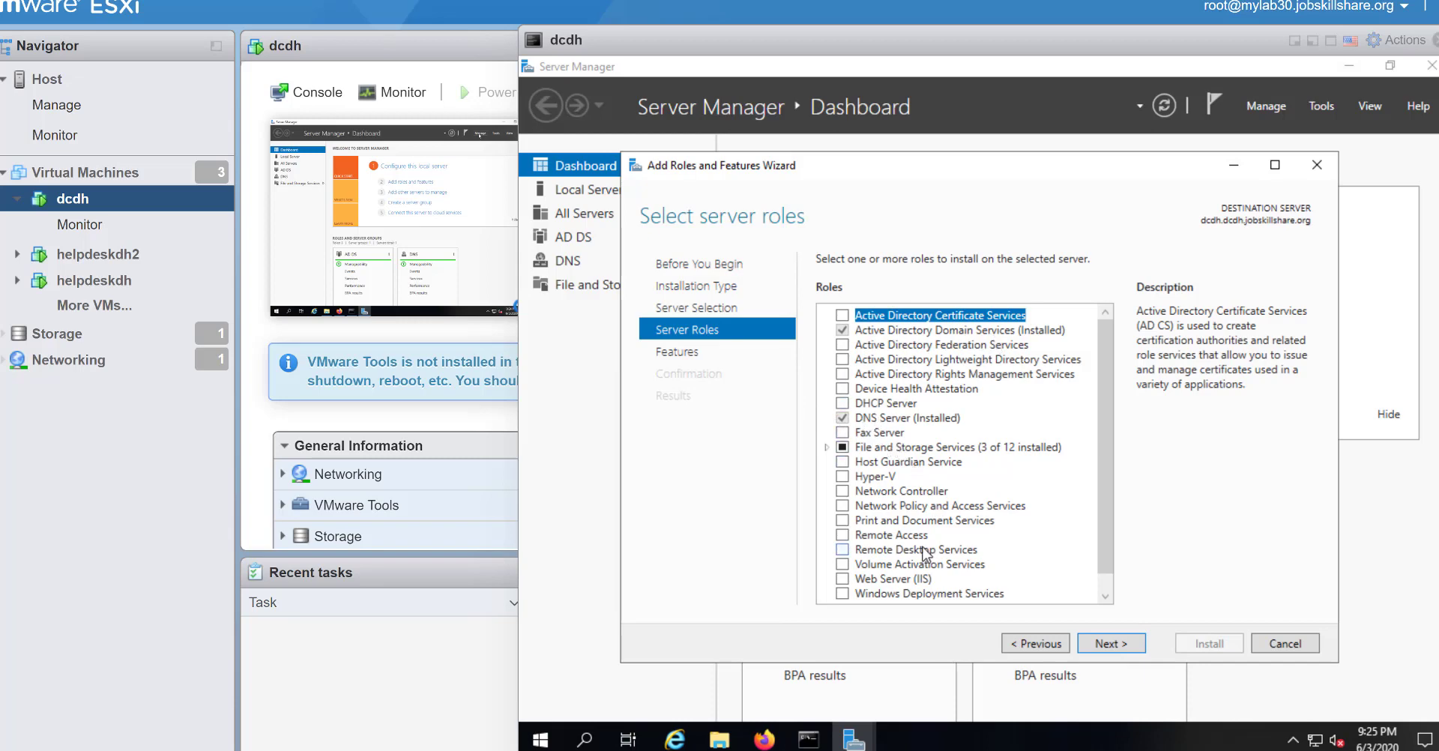
scroll(845, 506, down, 1)
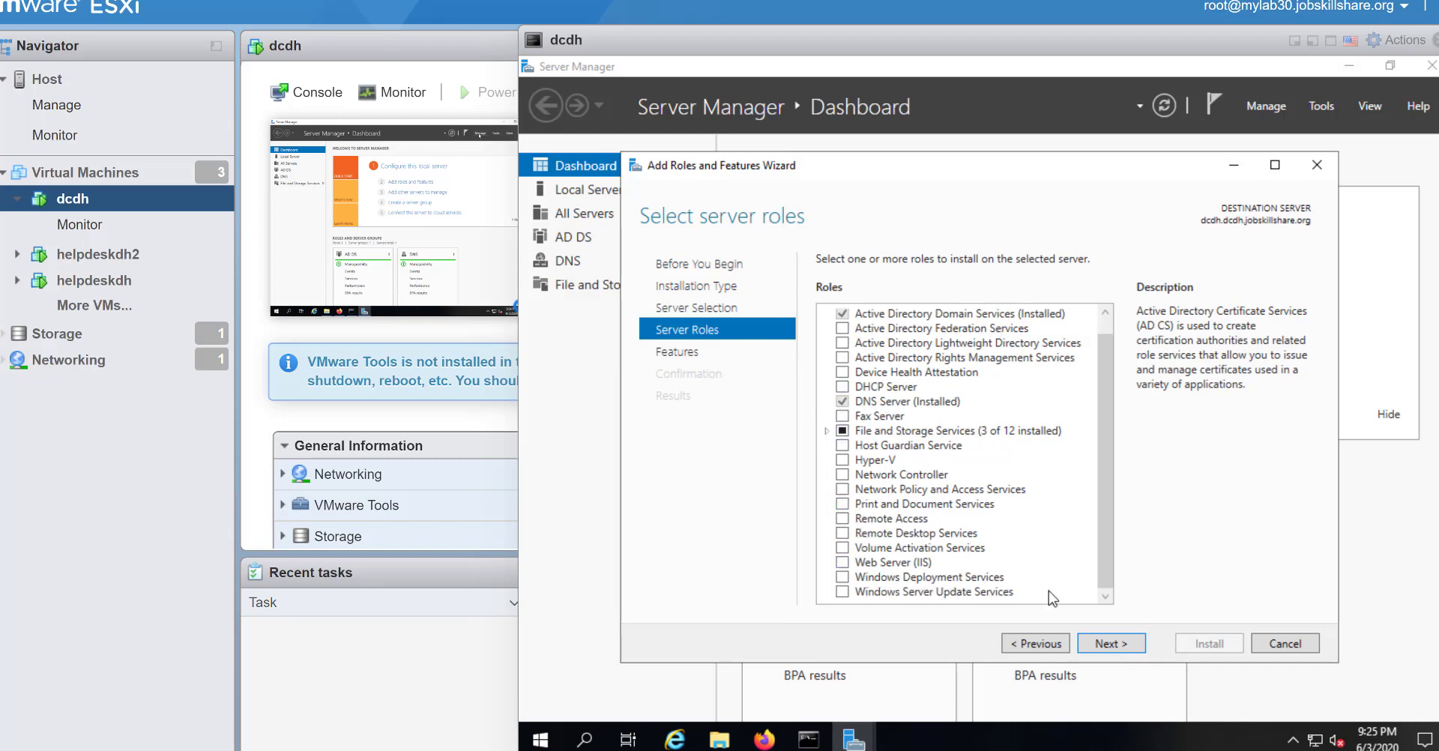
click(1313, 645)
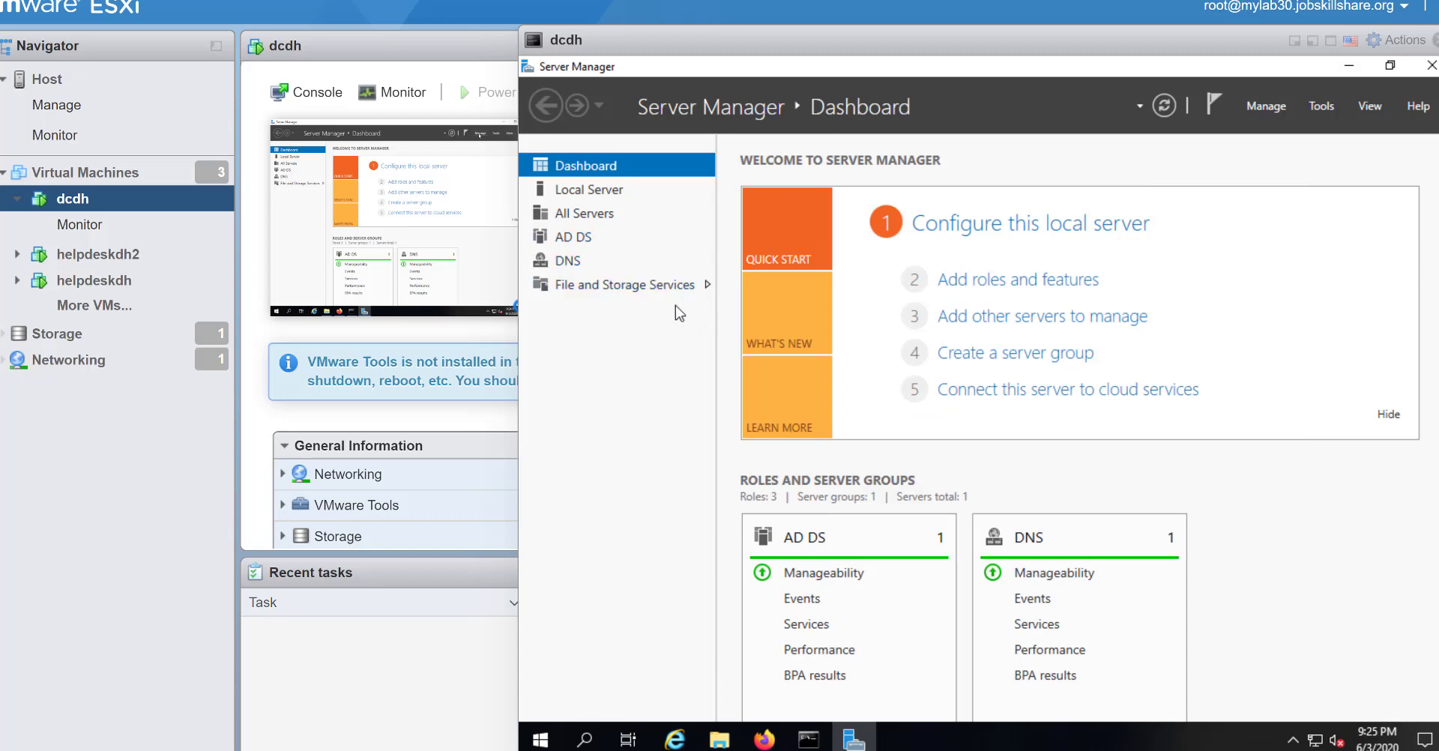
Step: Launch Active Directory Users and Computers from Server Manager's Tools and restore its window size
click(1334, 111)
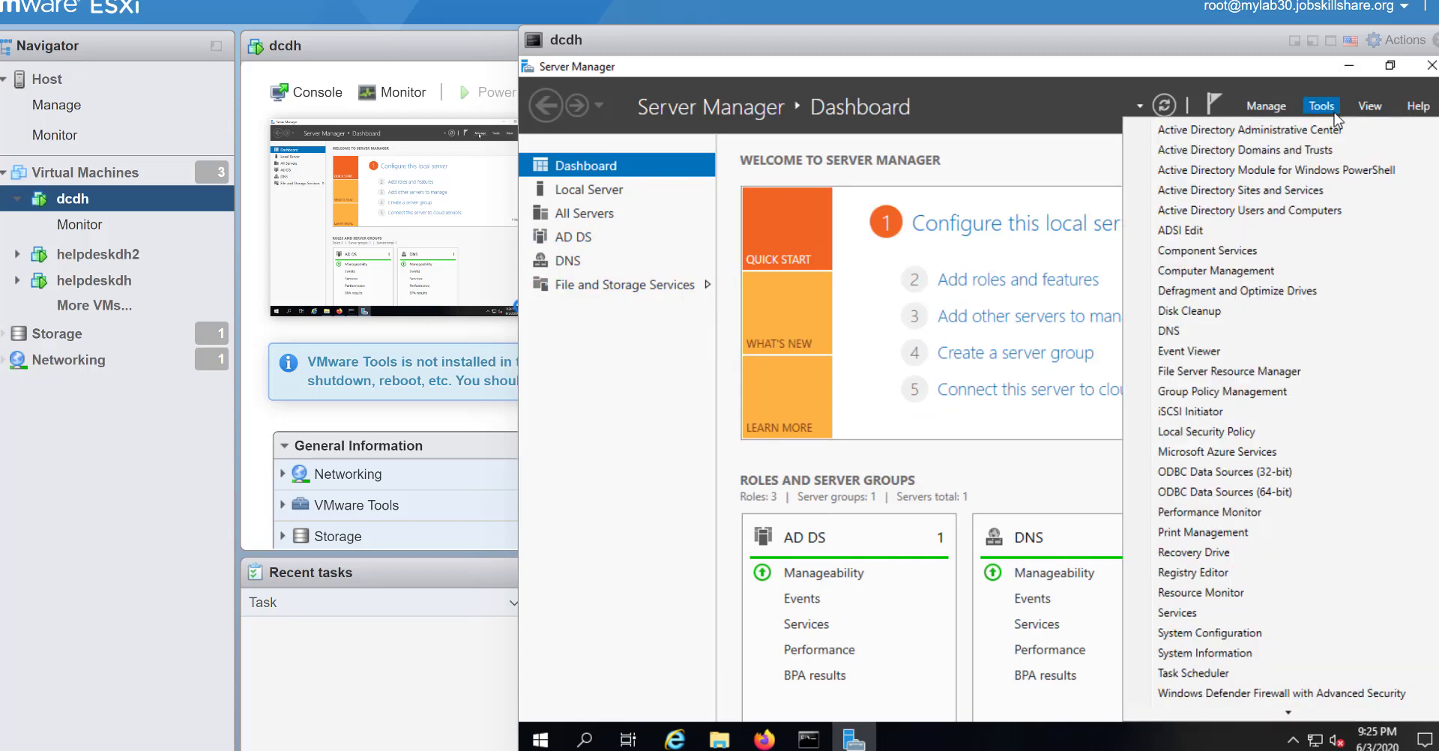
click(1259, 216)
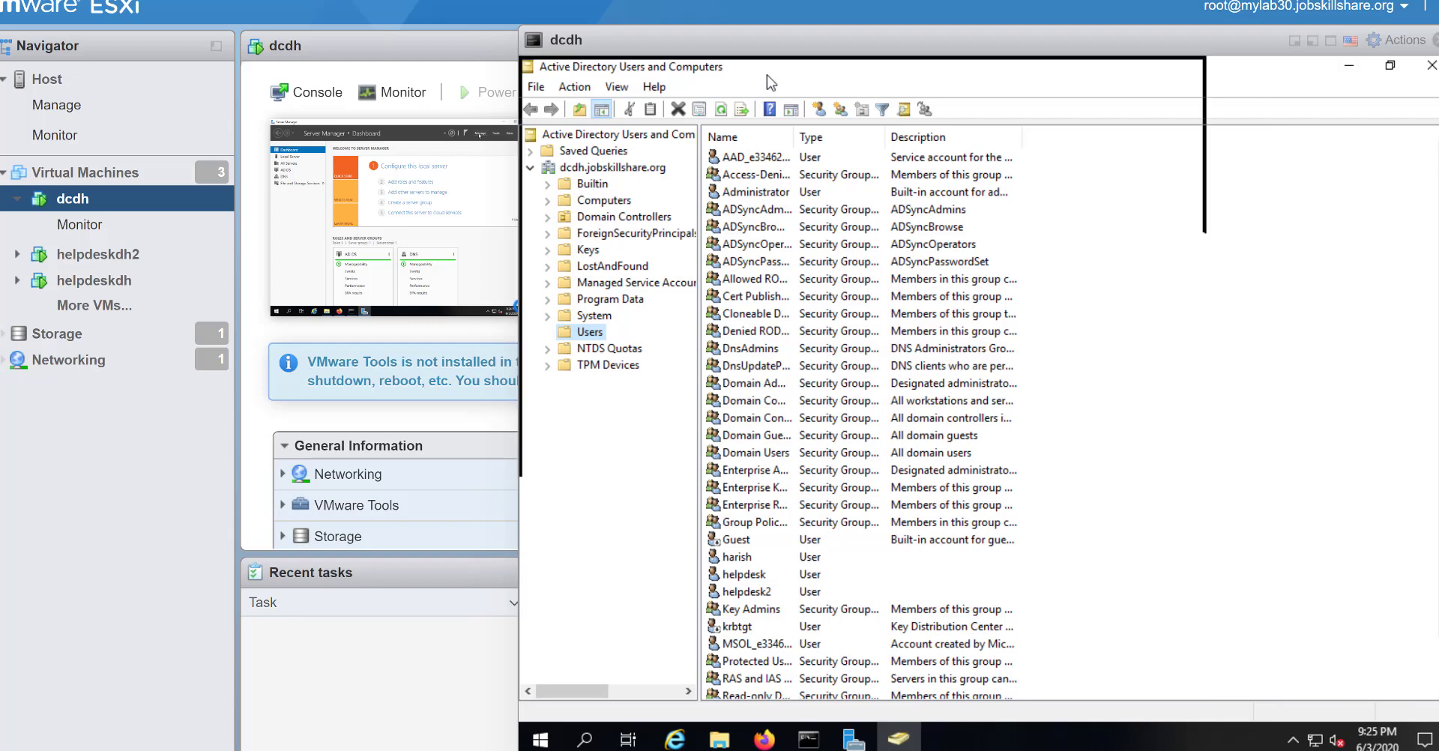
double_click(862, 75)
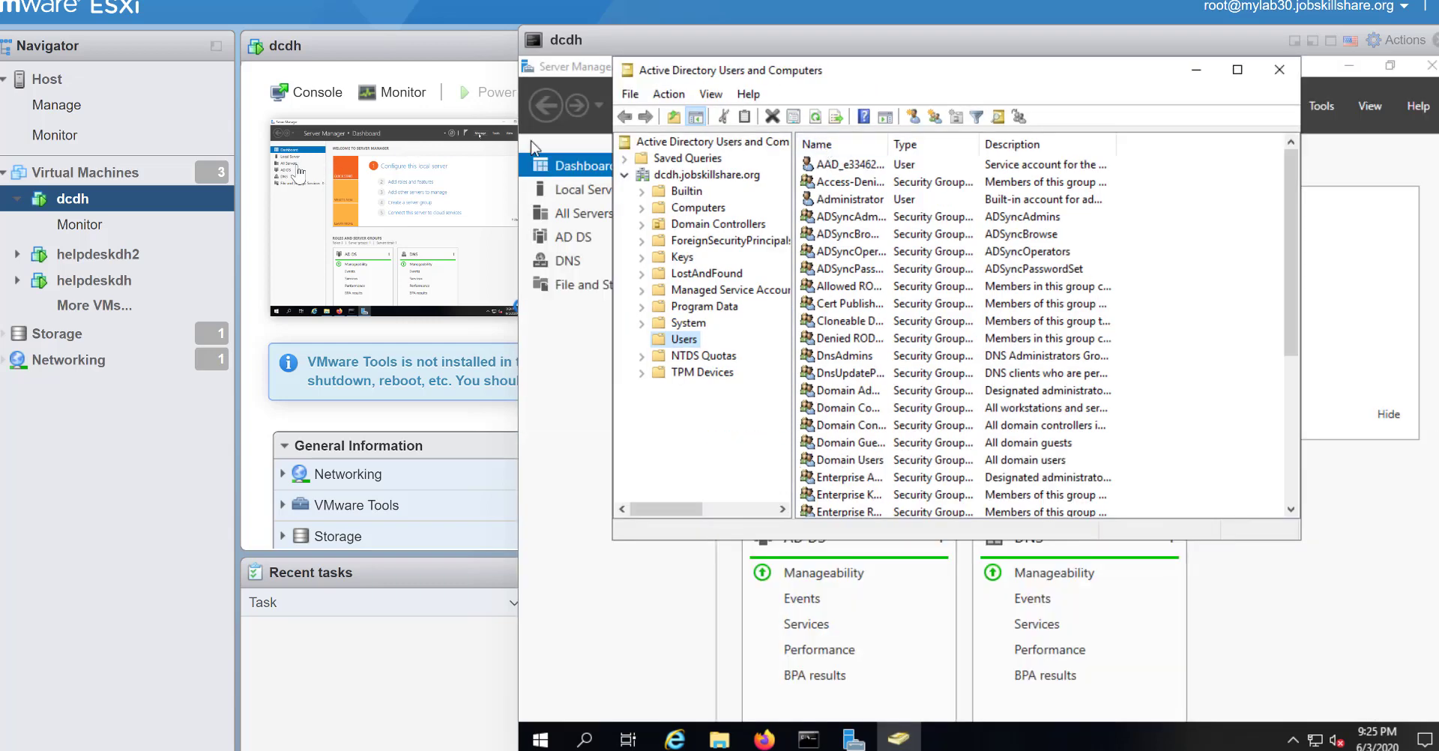
Step: Show the ESXi Virtual Machines list and drag the dcdh console window aside beside it
click(212, 186)
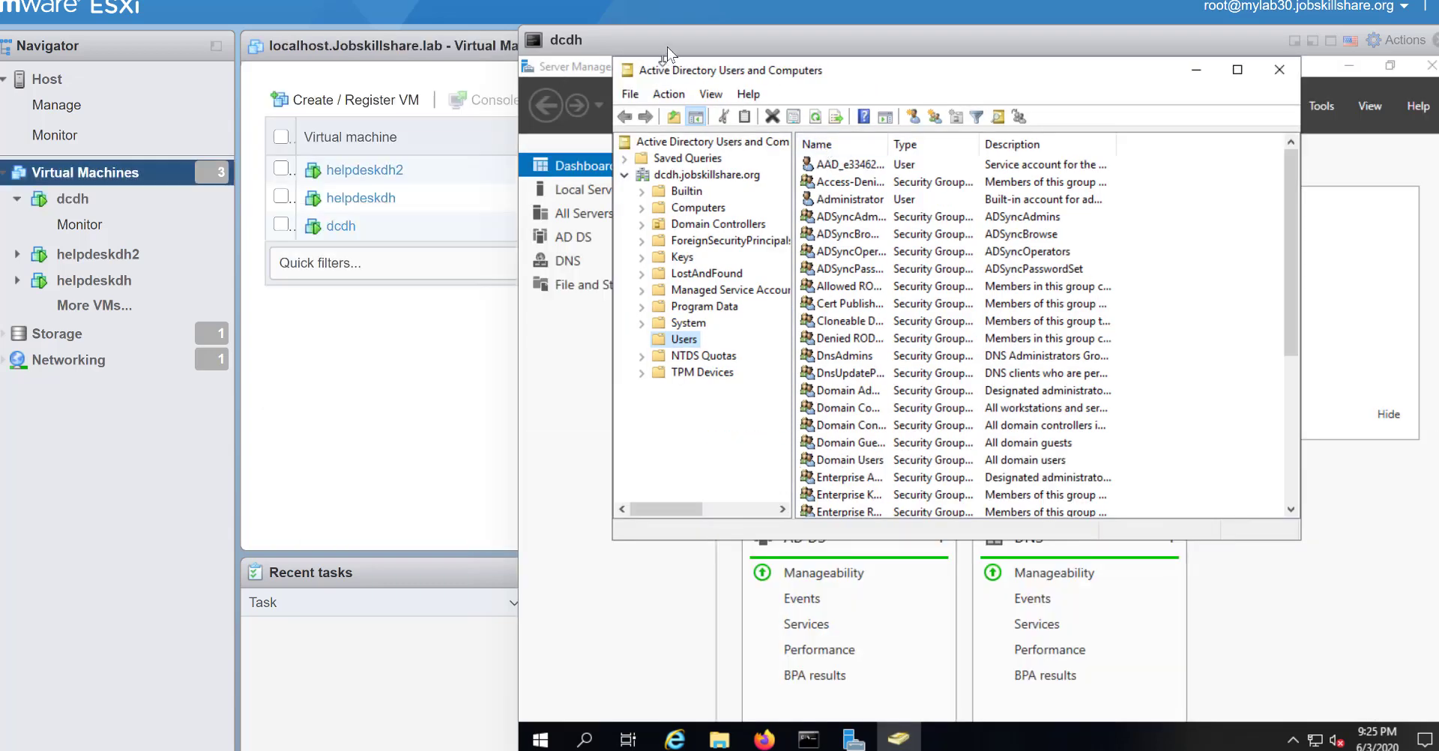
drag(667, 46, 967, 51)
drag(844, 36, 813, 36)
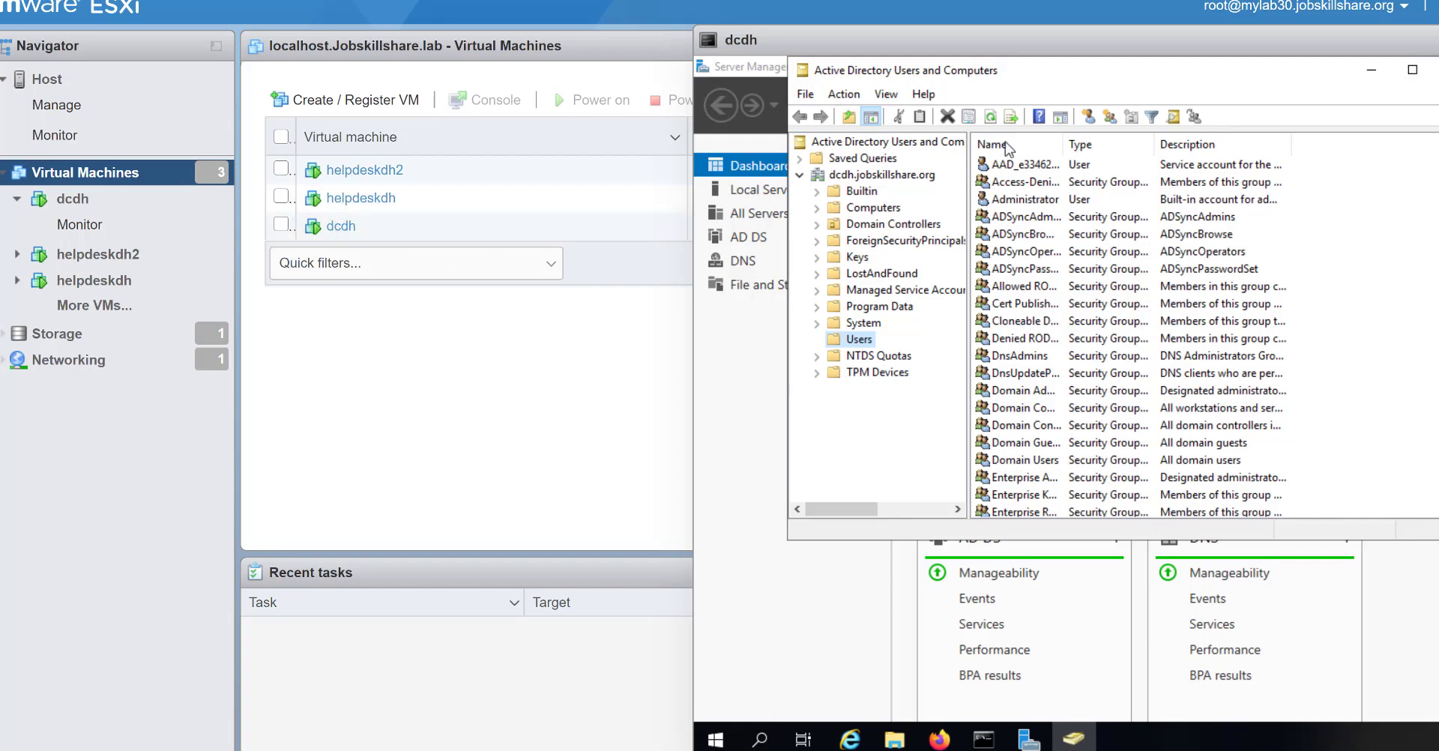
Step: Open the helpdeskdh VM's browser console from its Console menu
click(361, 198)
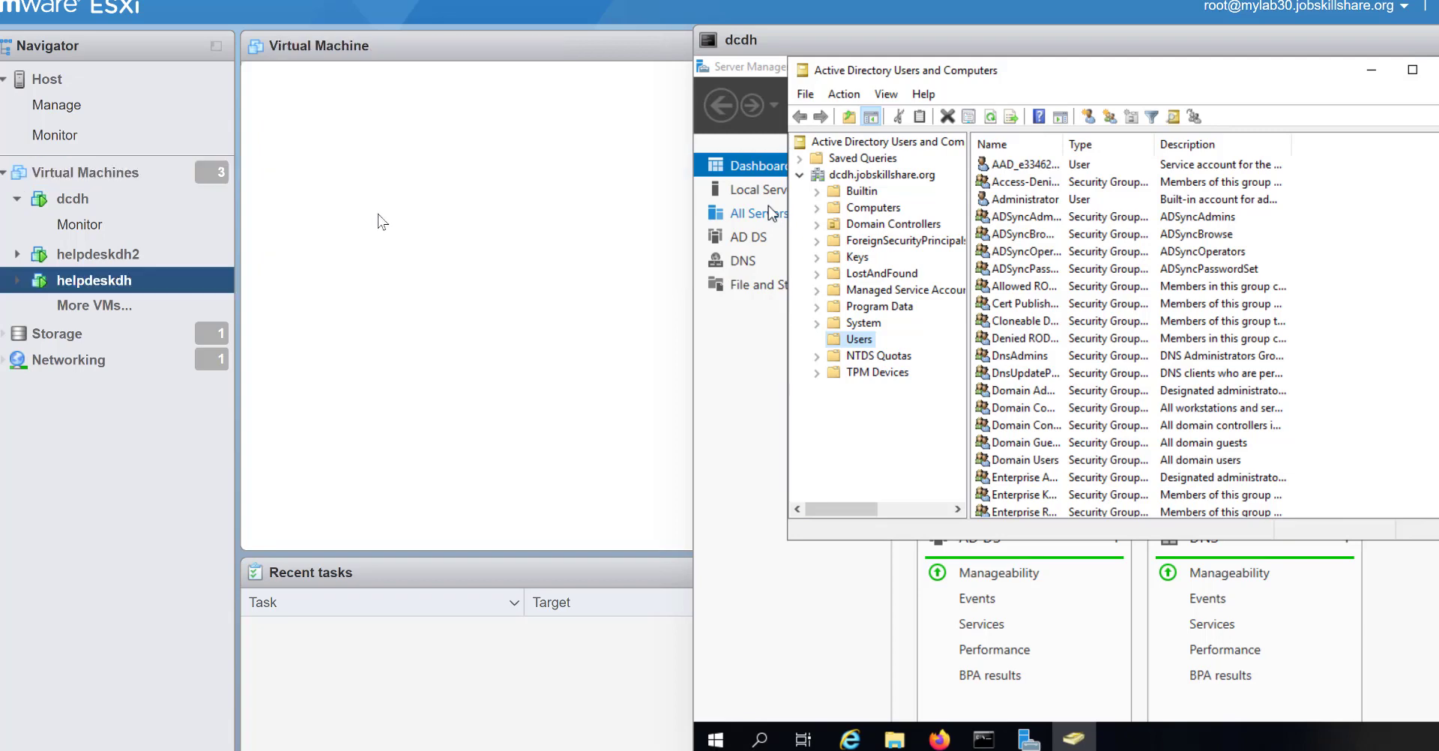
click(307, 92)
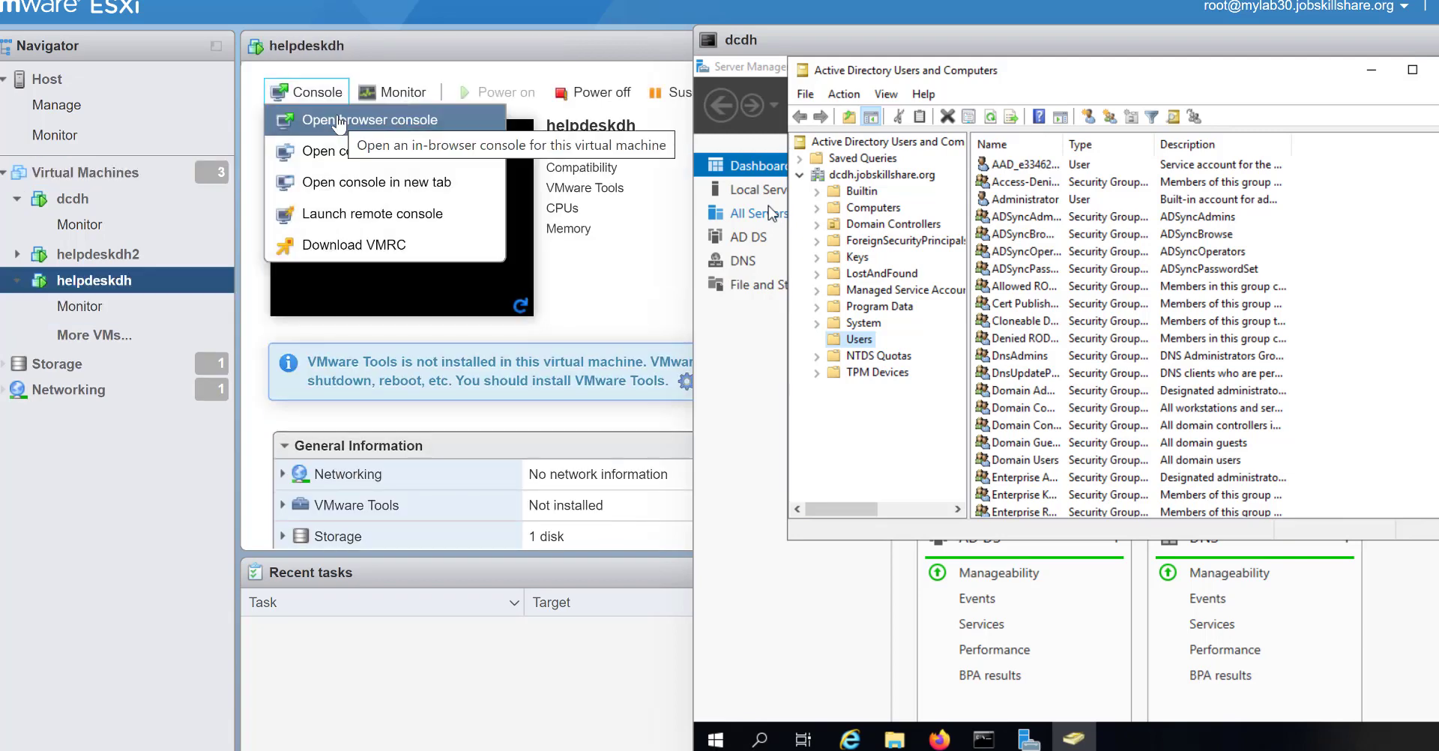
click(337, 128)
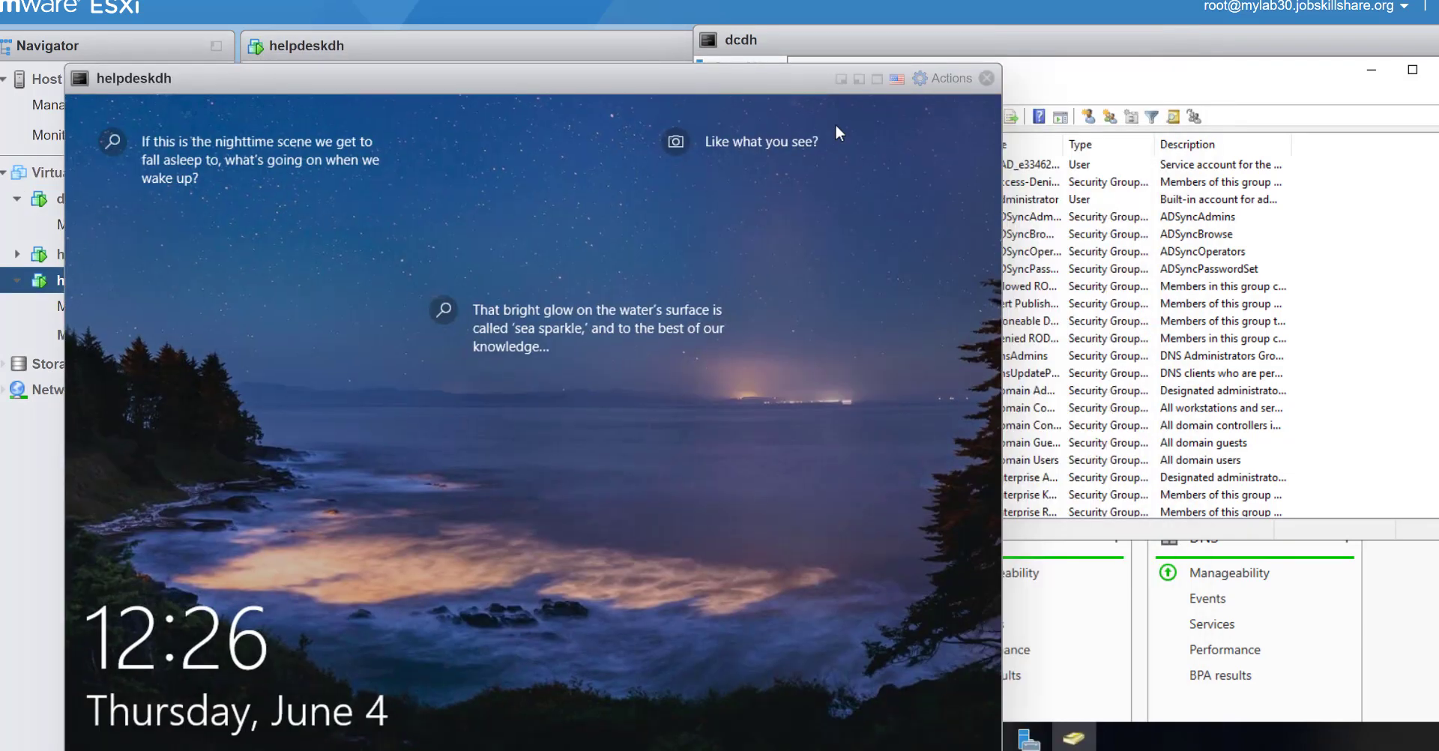
Step: Reposition the domain controller window and bring it back in front of helpdeskdh's console
click(1040, 54)
drag(1040, 60, 871, 73)
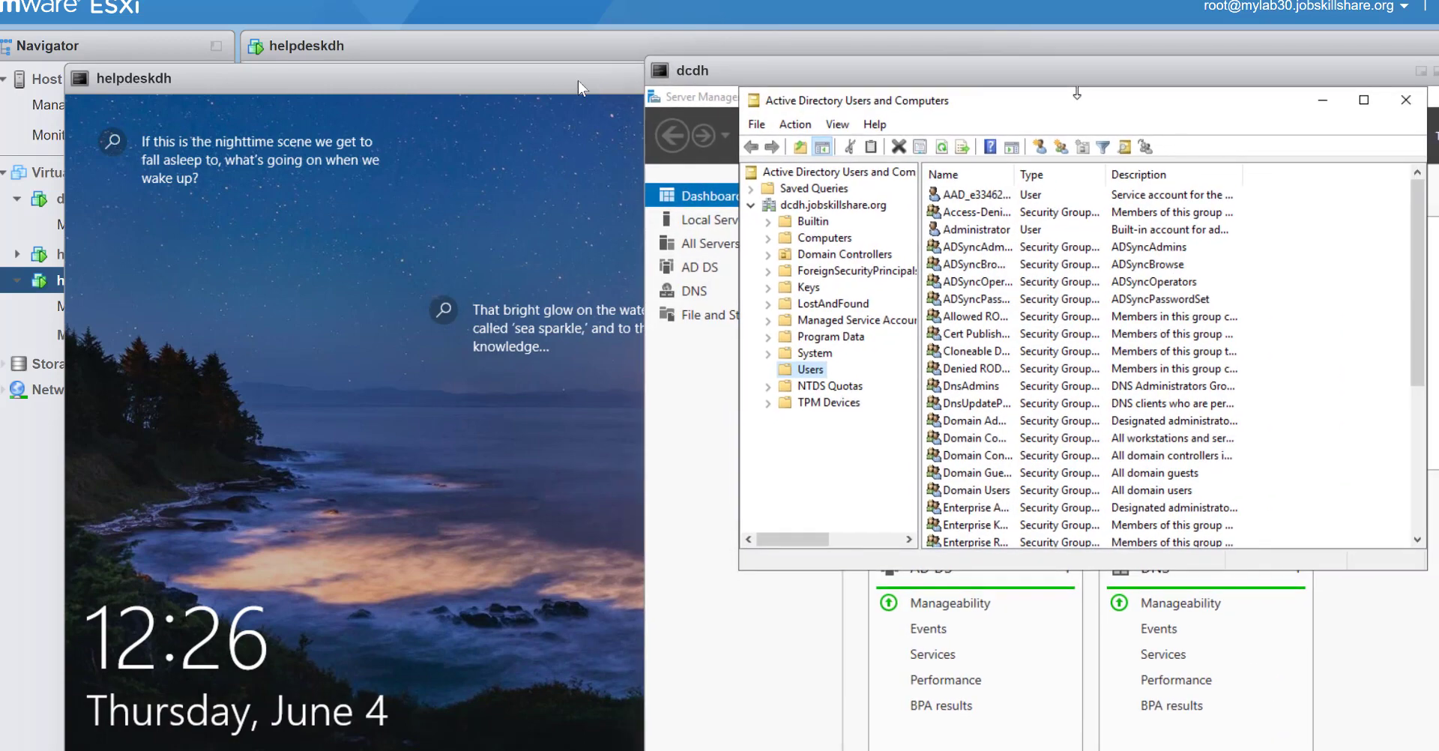
click(1184, 69)
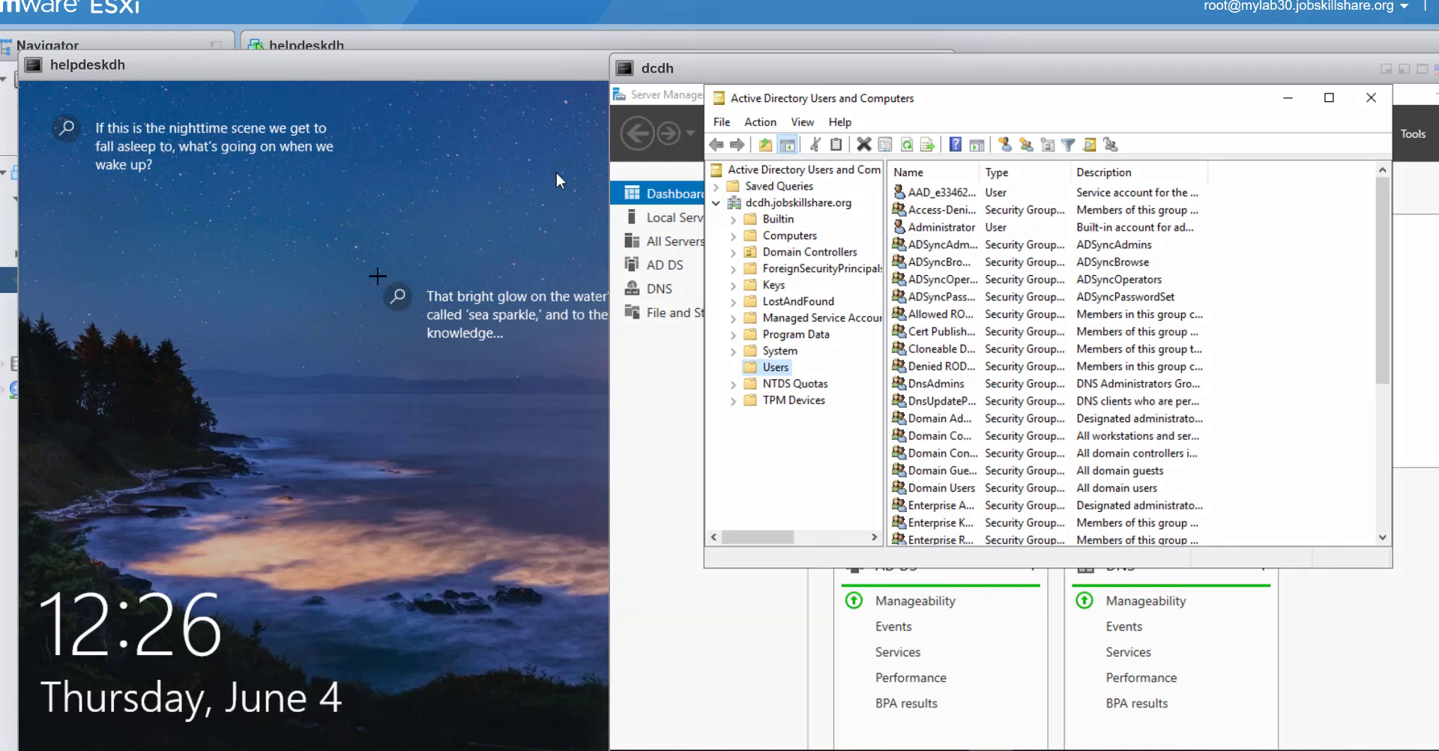
Step: Draw a red arrow from helpdeskdh's console to dcdh's Computers container, which lists HELPDESKDH
mouse_move(389, 274)
mouse_down()
mouse_move(405, 218)
mouse_move(660, 191)
mouse_move(742, 225)
mouse_move(750, 214)
mouse_move(765, 236)
mouse_move(723, 240)
mouse_up()
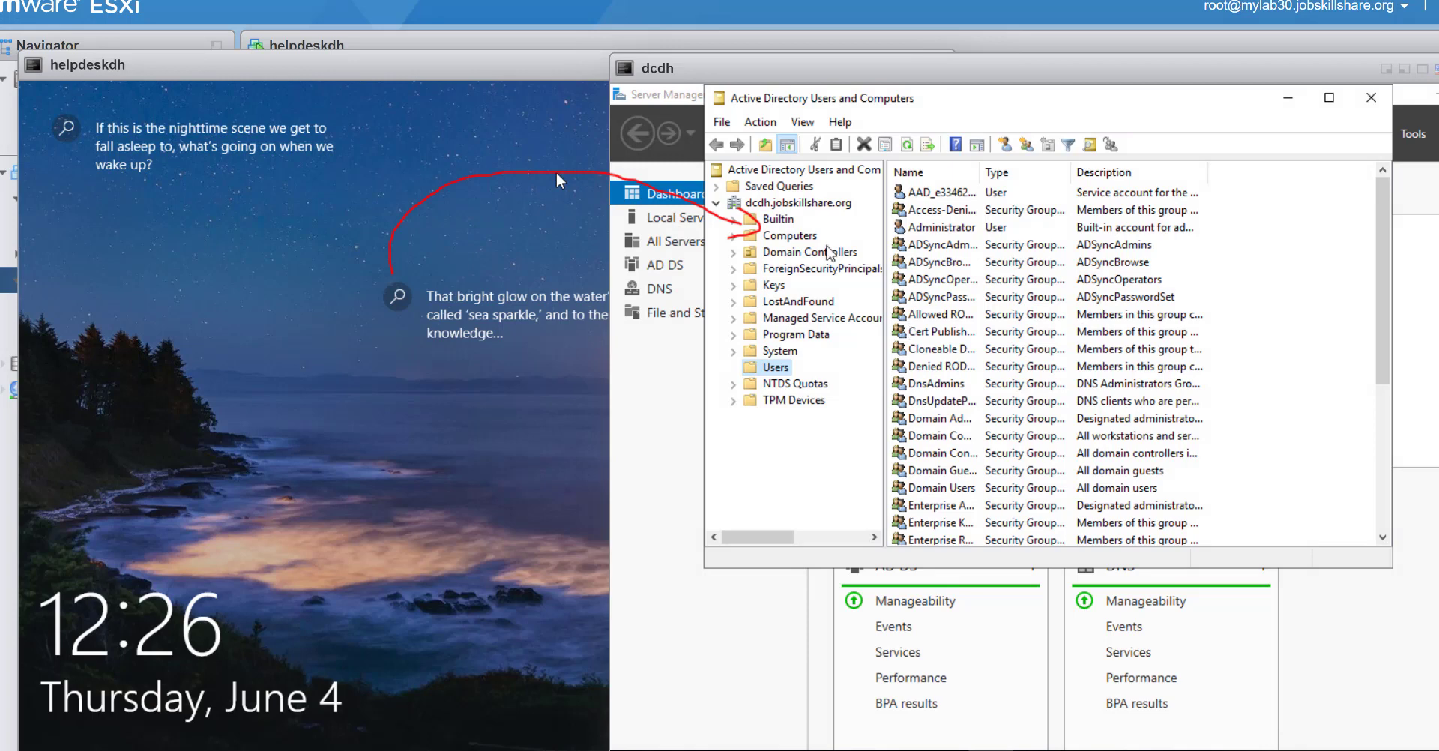
click(785, 238)
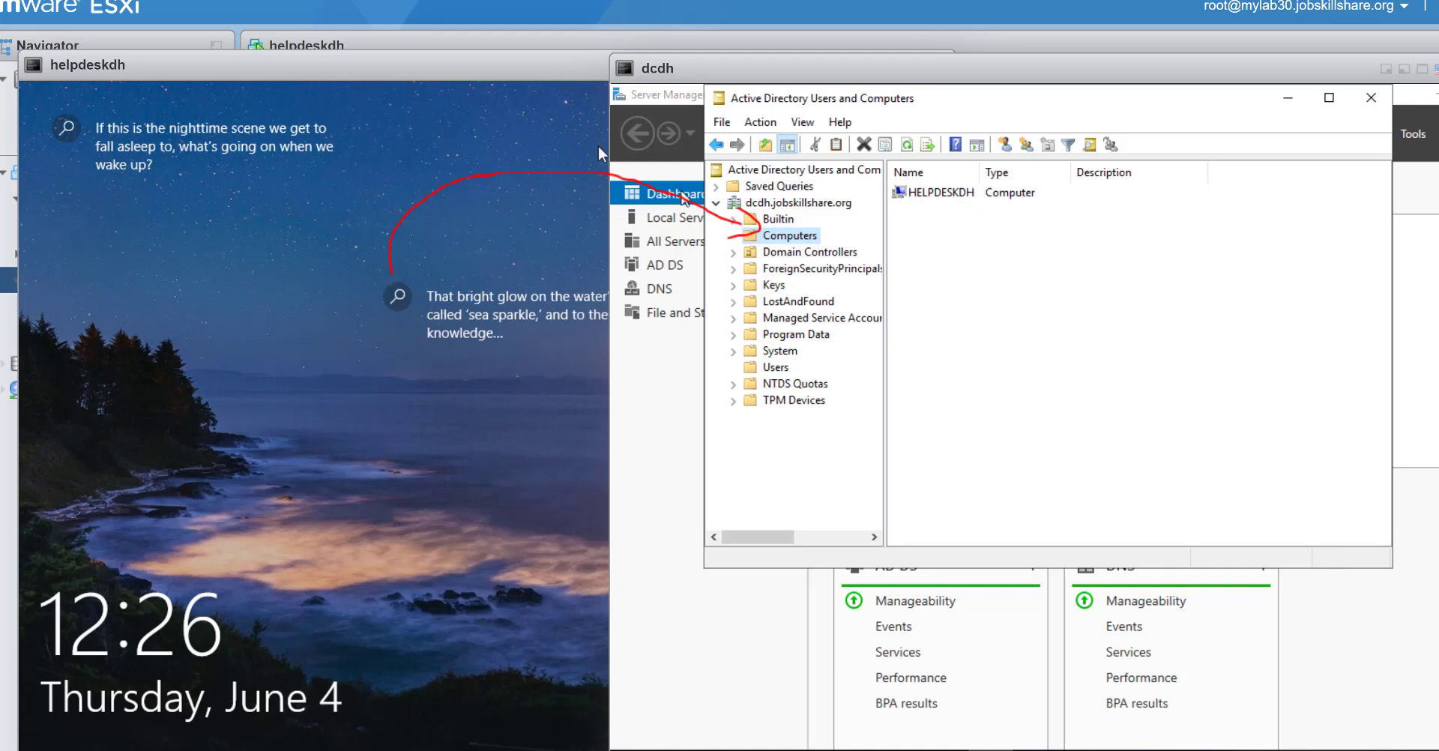
Step: Show the HELPDESKDH computer's context menu, then return to the Users container in ADUC
right_click(976, 195)
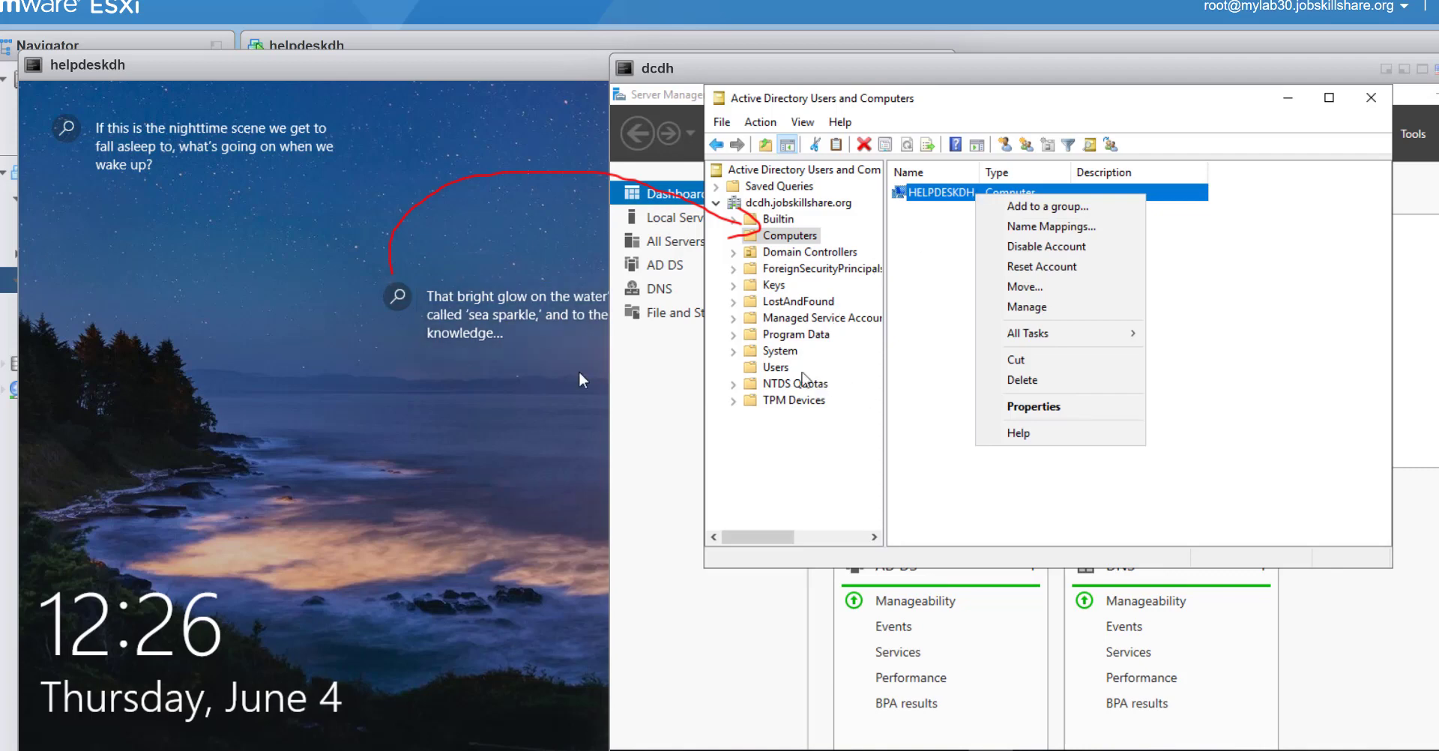
click(776, 368)
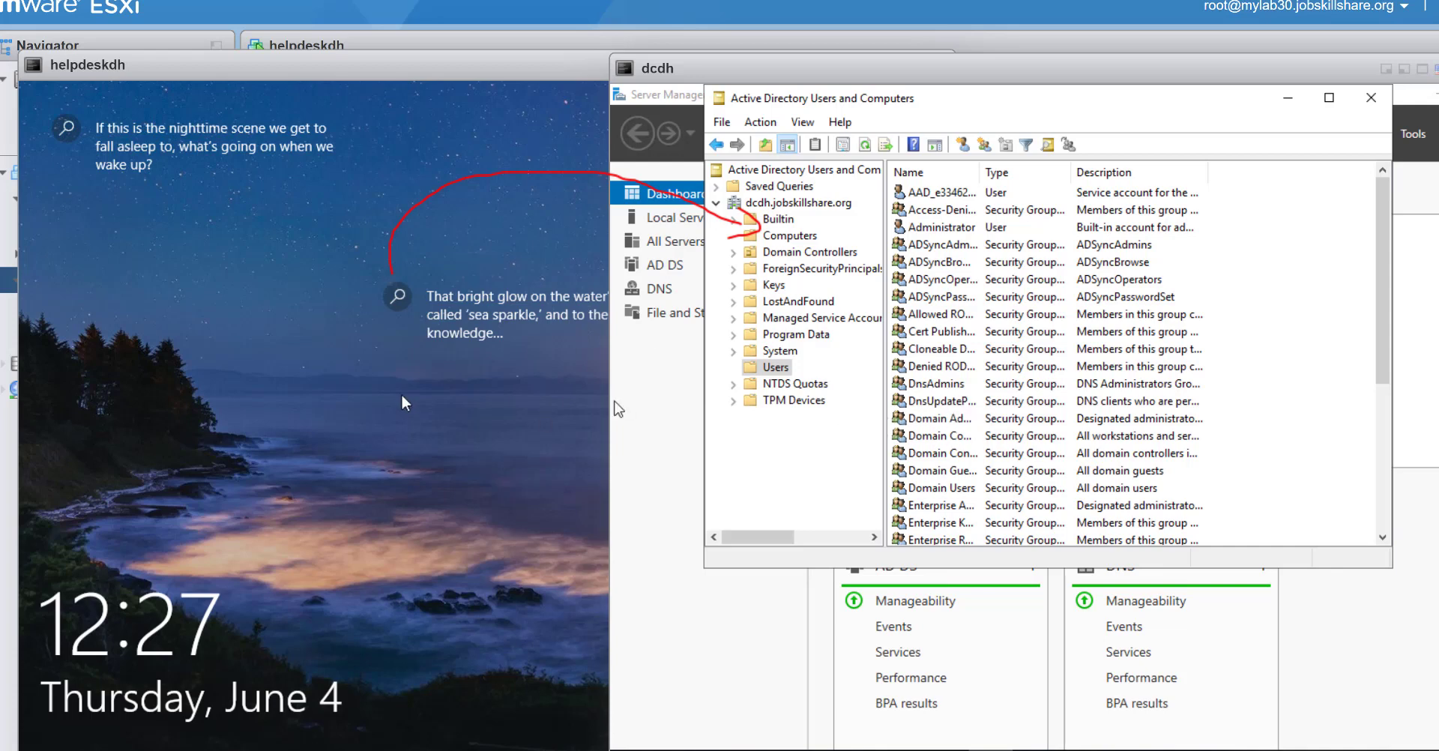
mouse_move(413, 341)
mouse_move(592, 295)
scroll(898, 424, down, 1)
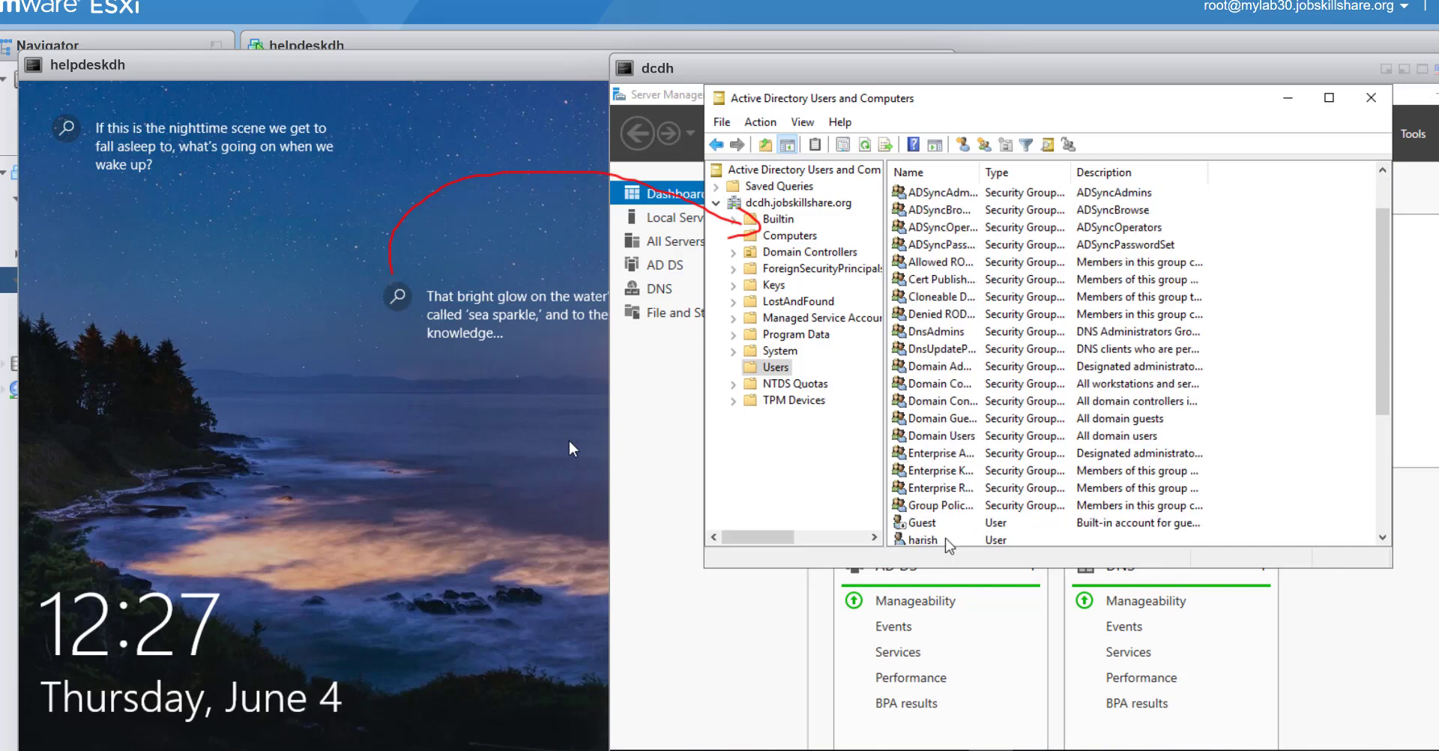
click(935, 540)
scroll(930, 544, down, 1)
right_click(922, 525)
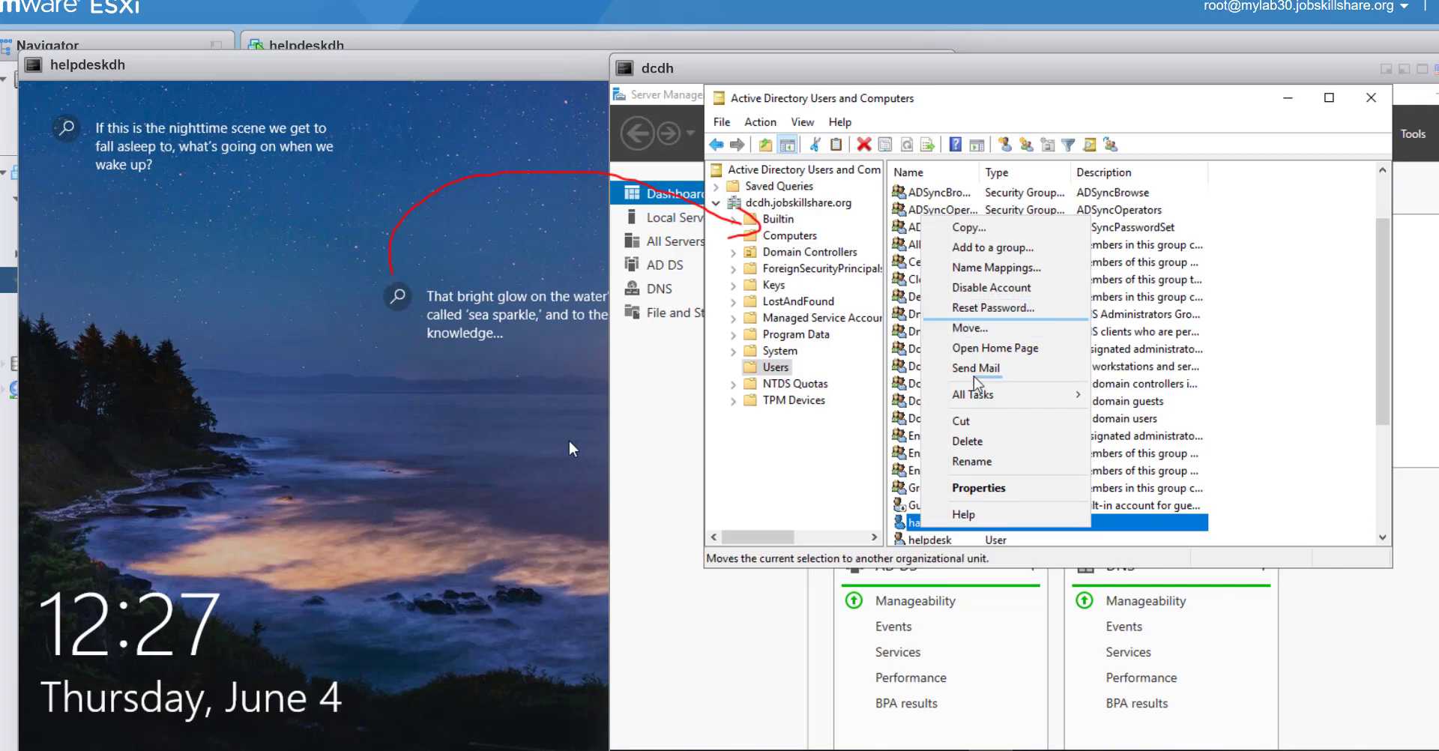
click(982, 488)
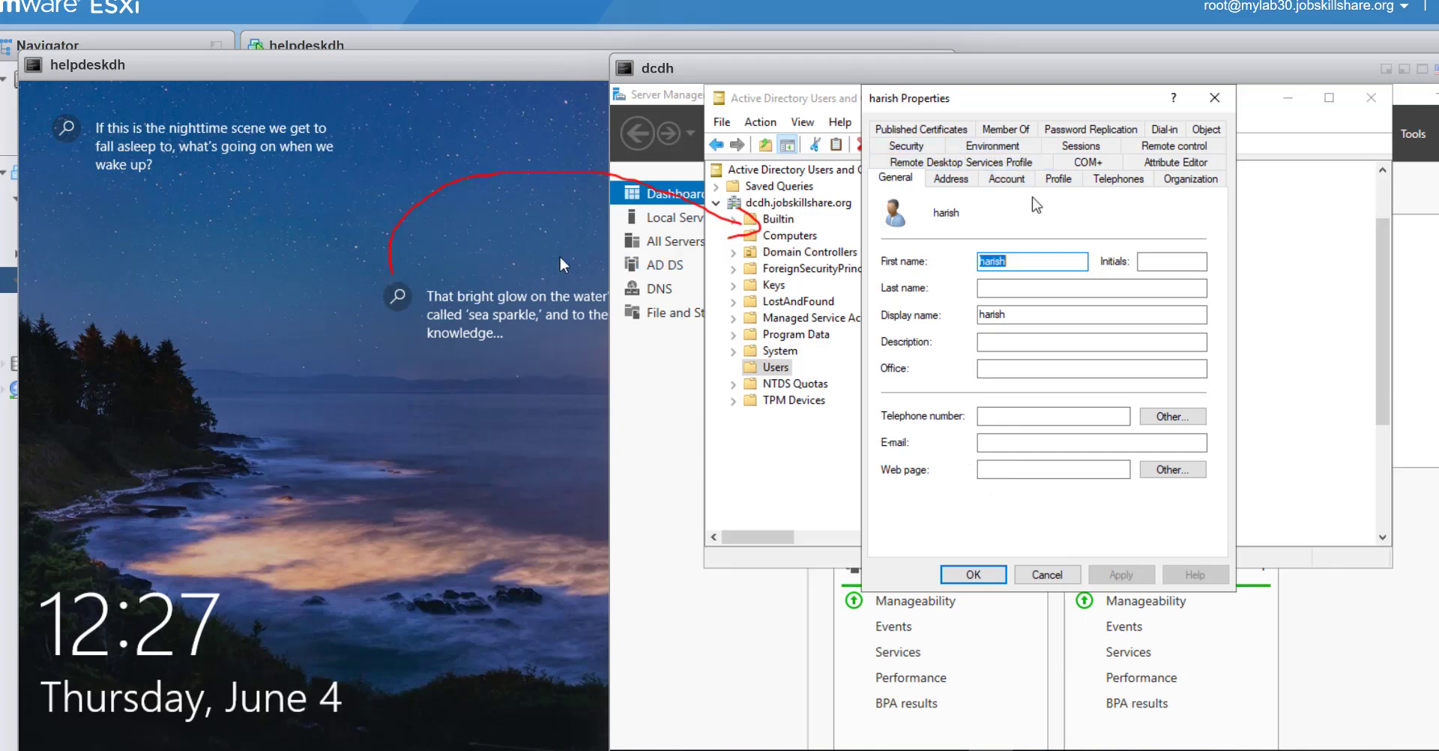
click(1214, 98)
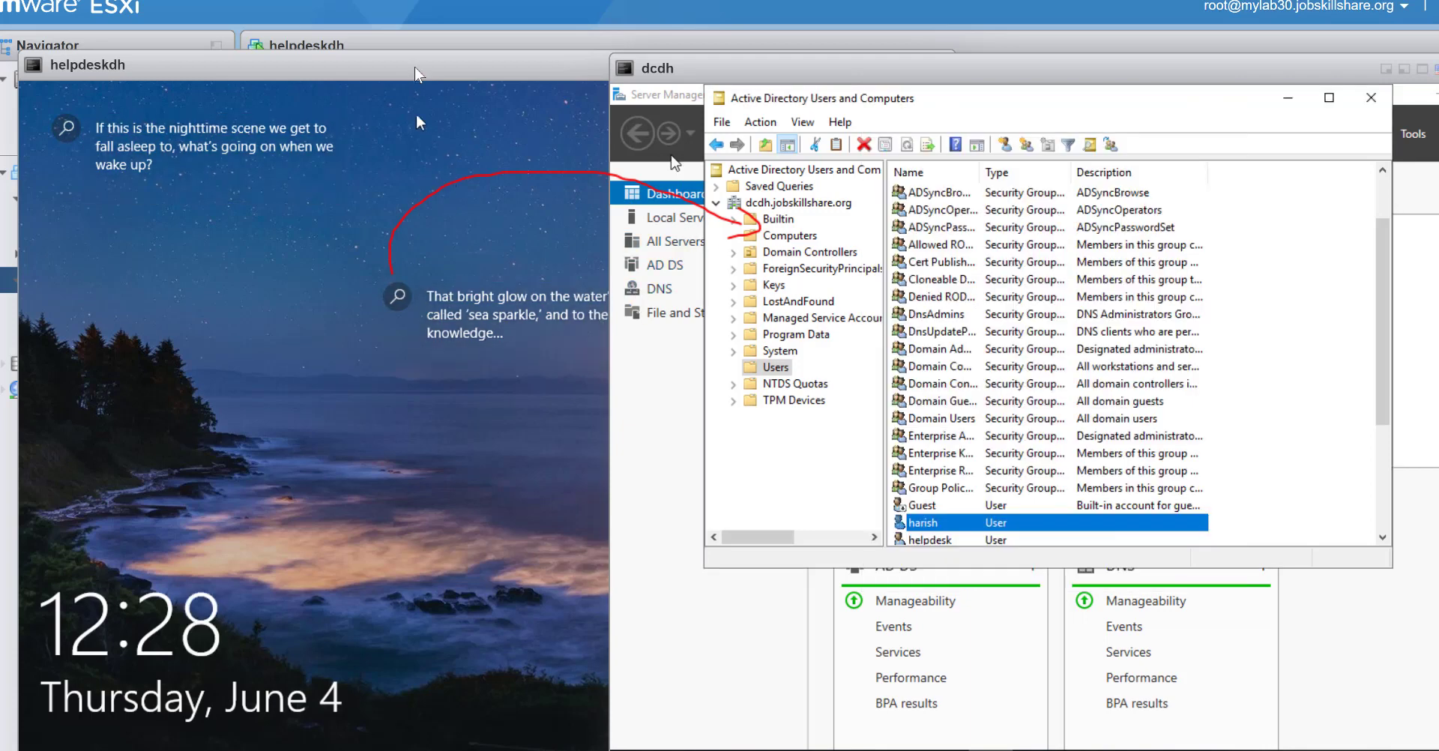
click(397, 156)
Step: Move the helpdeskdh console aside, select helpdeskdh2 in the VM list and open its browser console
click(772, 160)
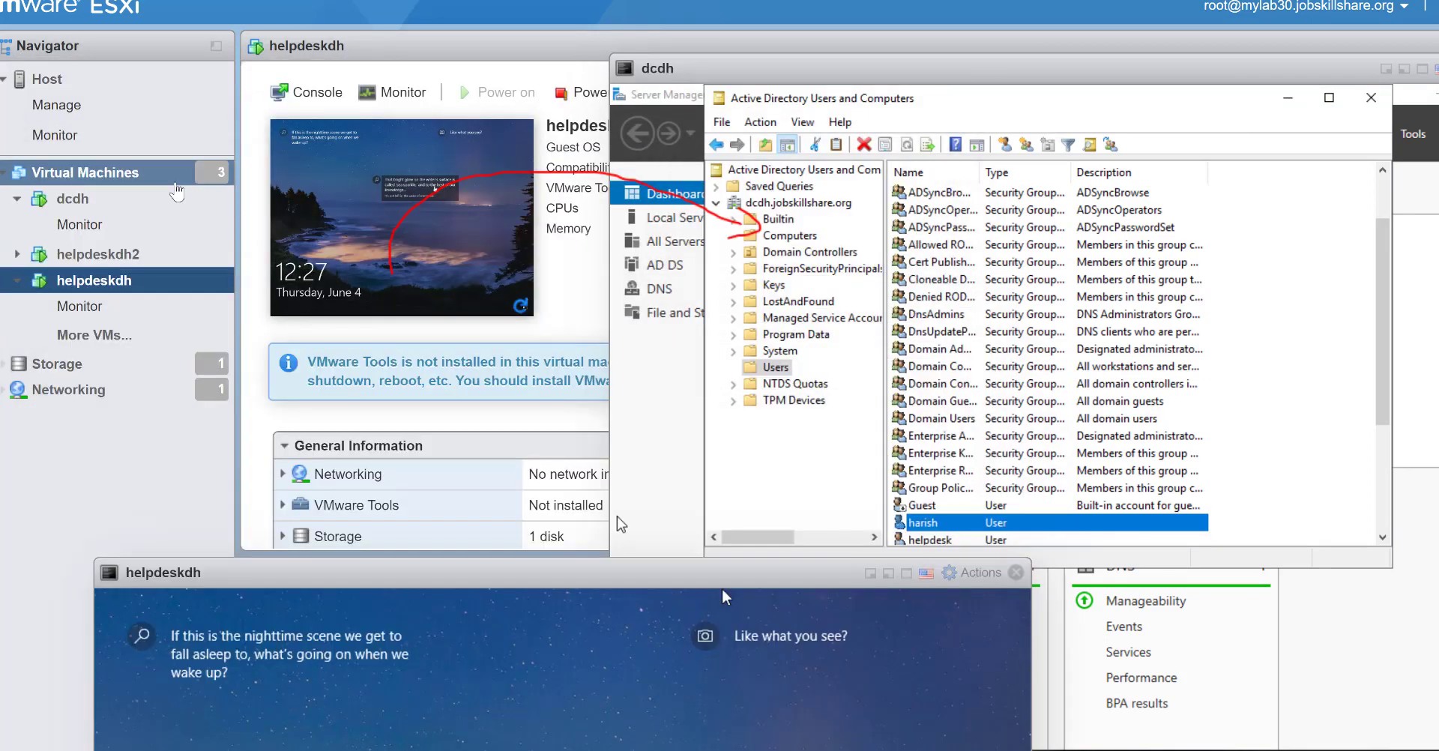
click(175, 184)
click(389, 179)
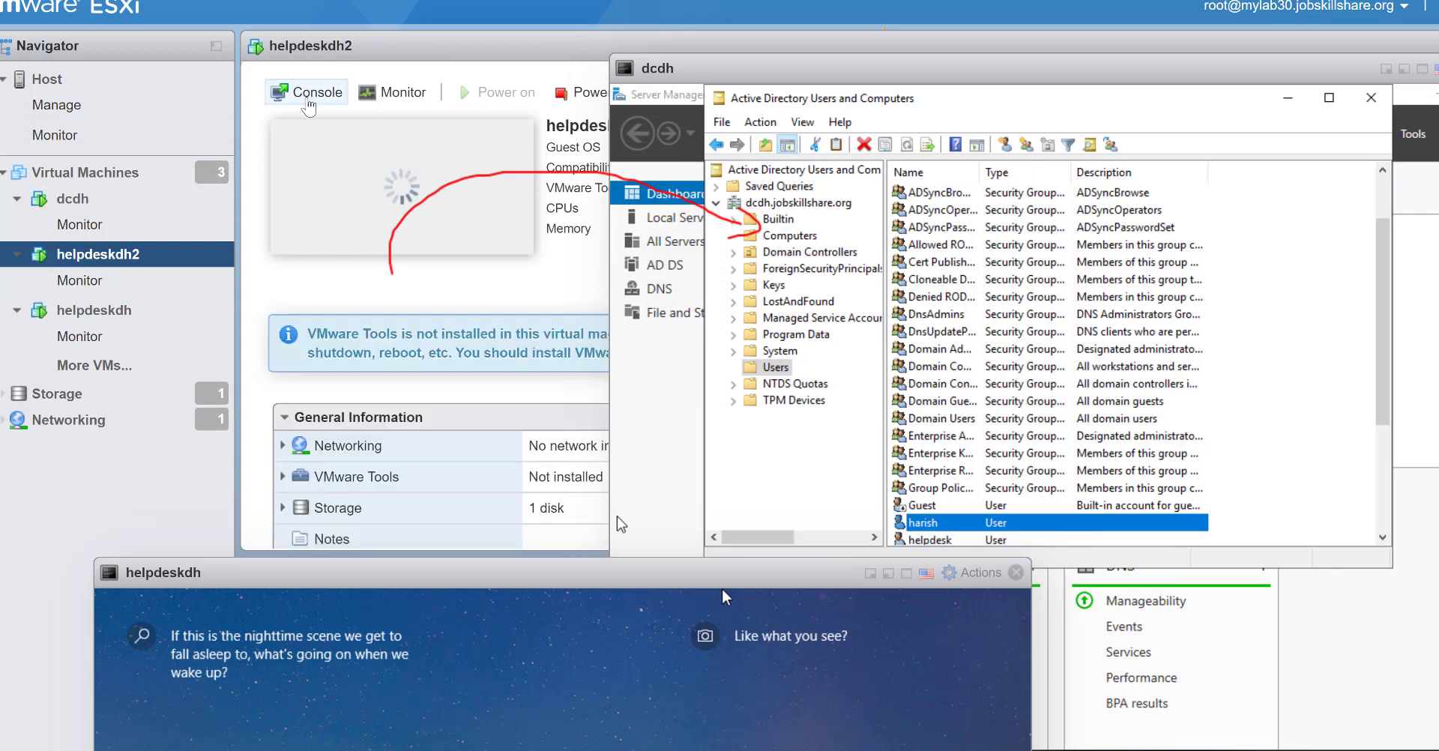
click(314, 92)
click(332, 126)
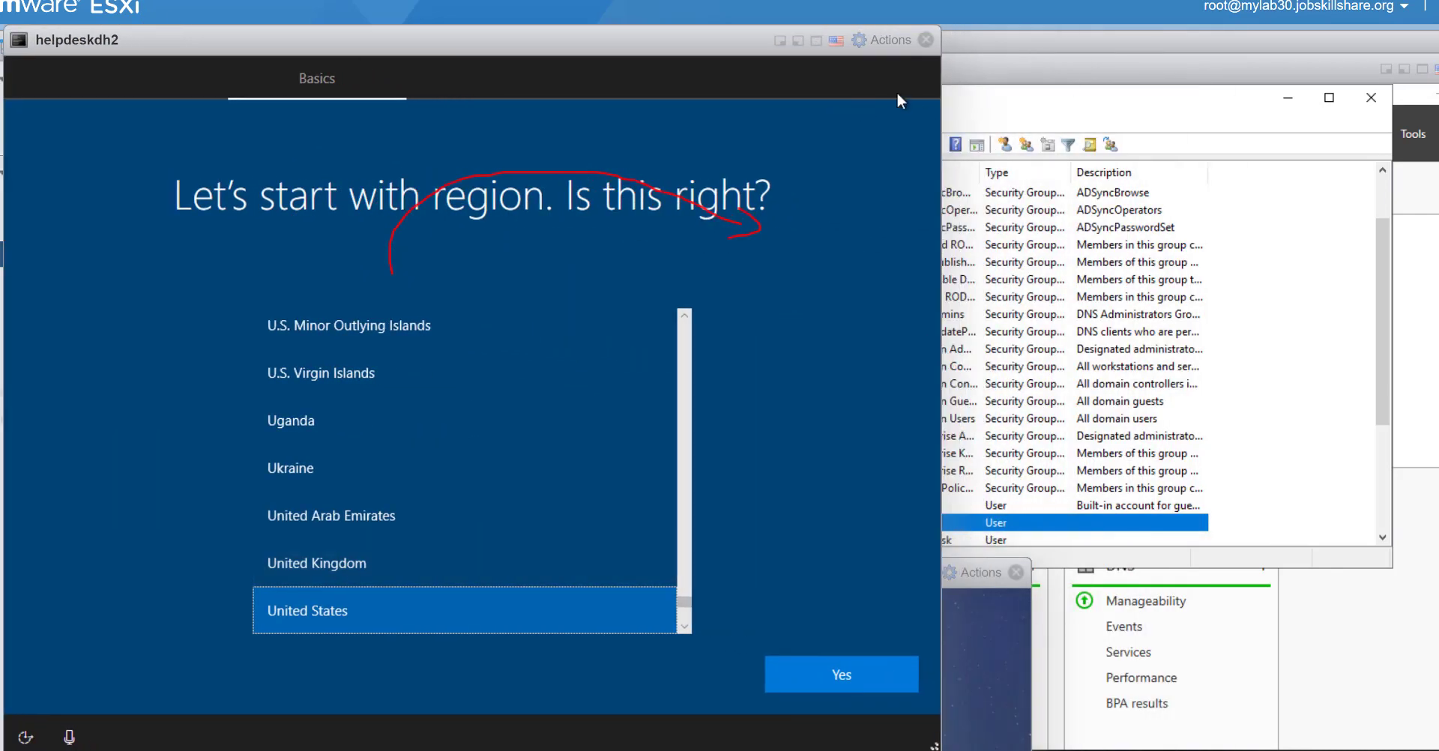
Step: Shift the domain controller window right and bring the helpdeskdh2 setup screen to the front
click(916, 102)
drag(1171, 38, 1215, 36)
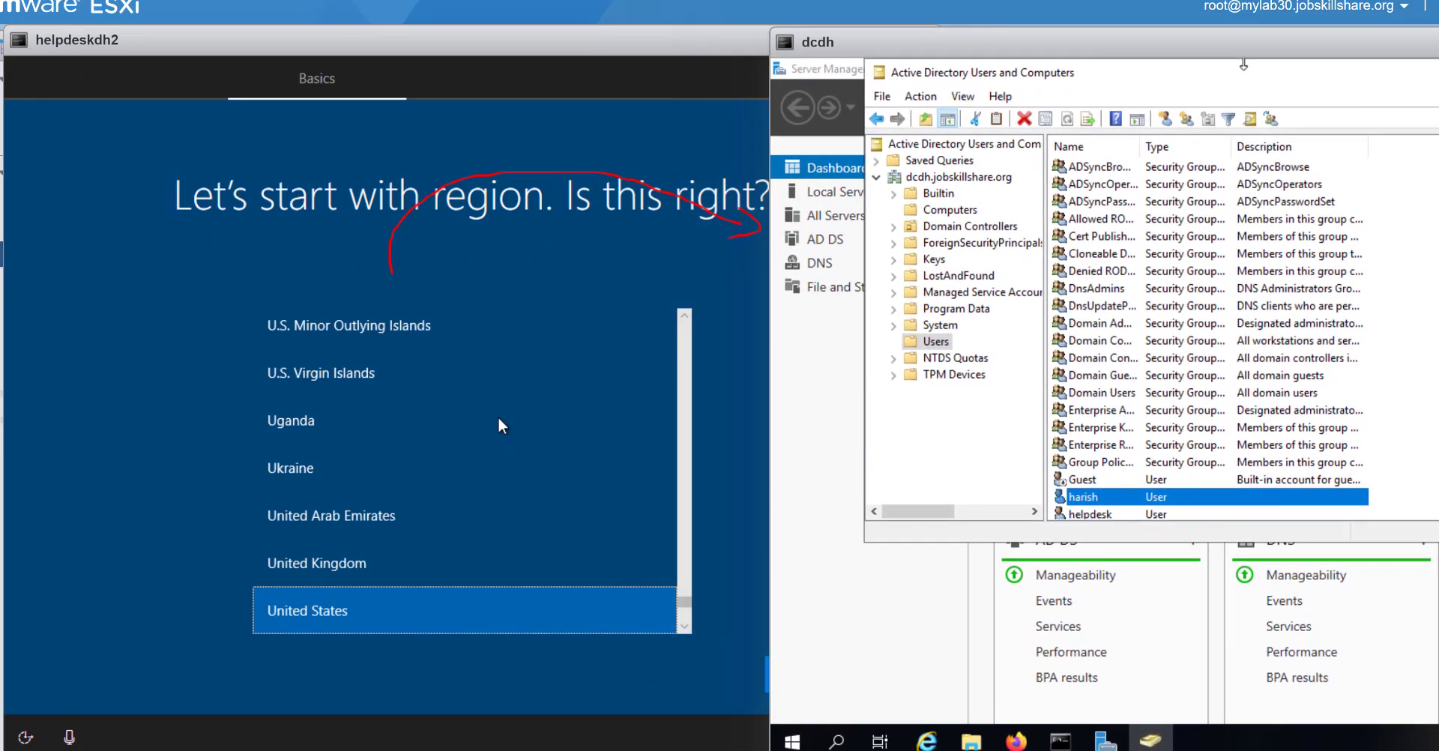
click(493, 628)
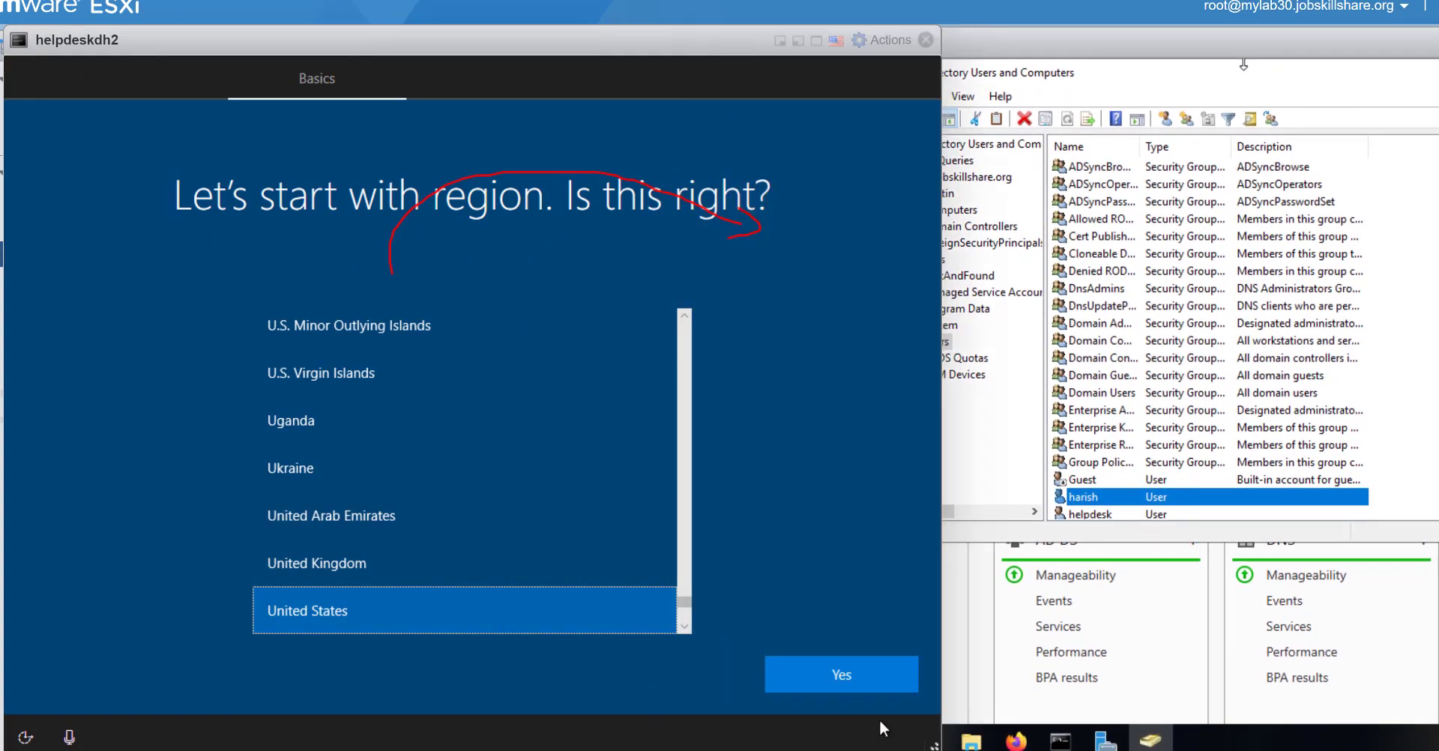
Step: Confirm United States as region and US keyboard layout, and skip adding a second layout
click(865, 679)
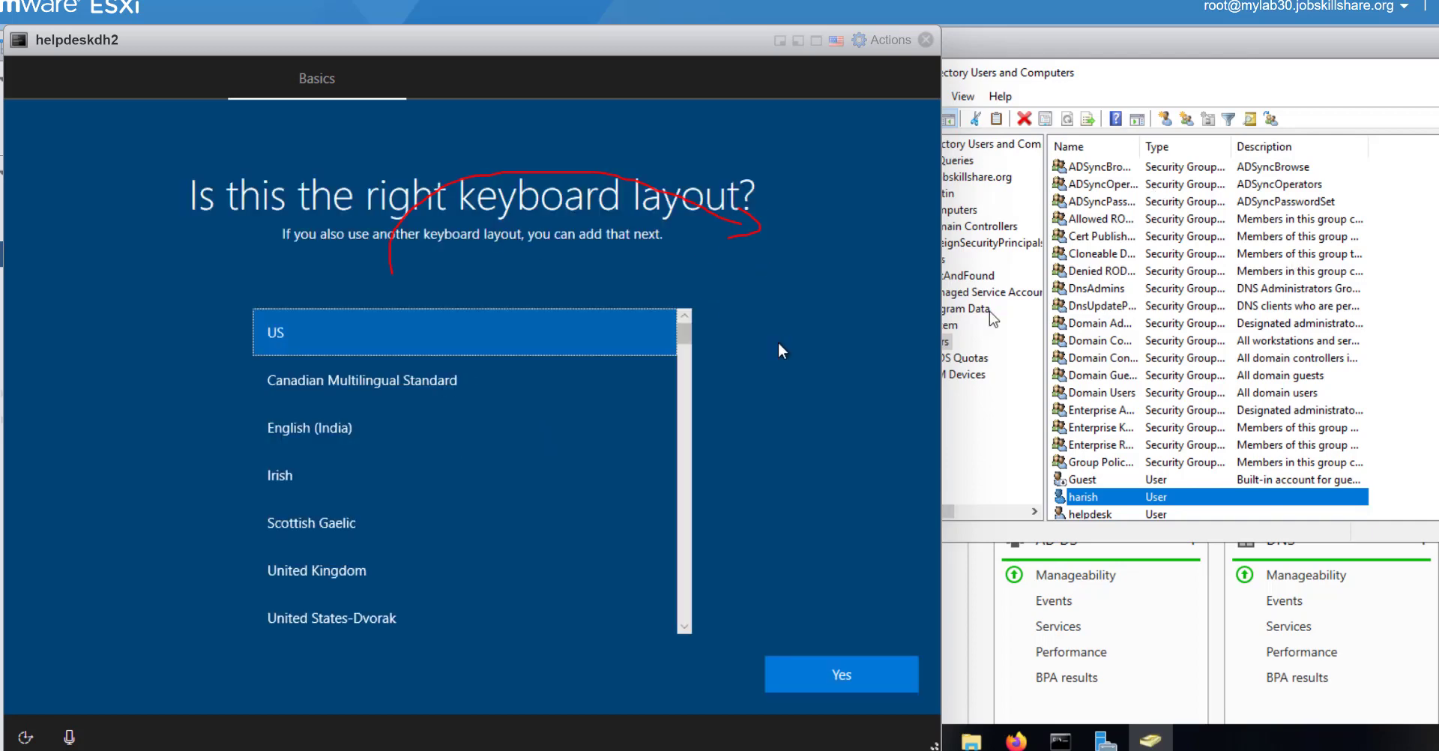
click(810, 675)
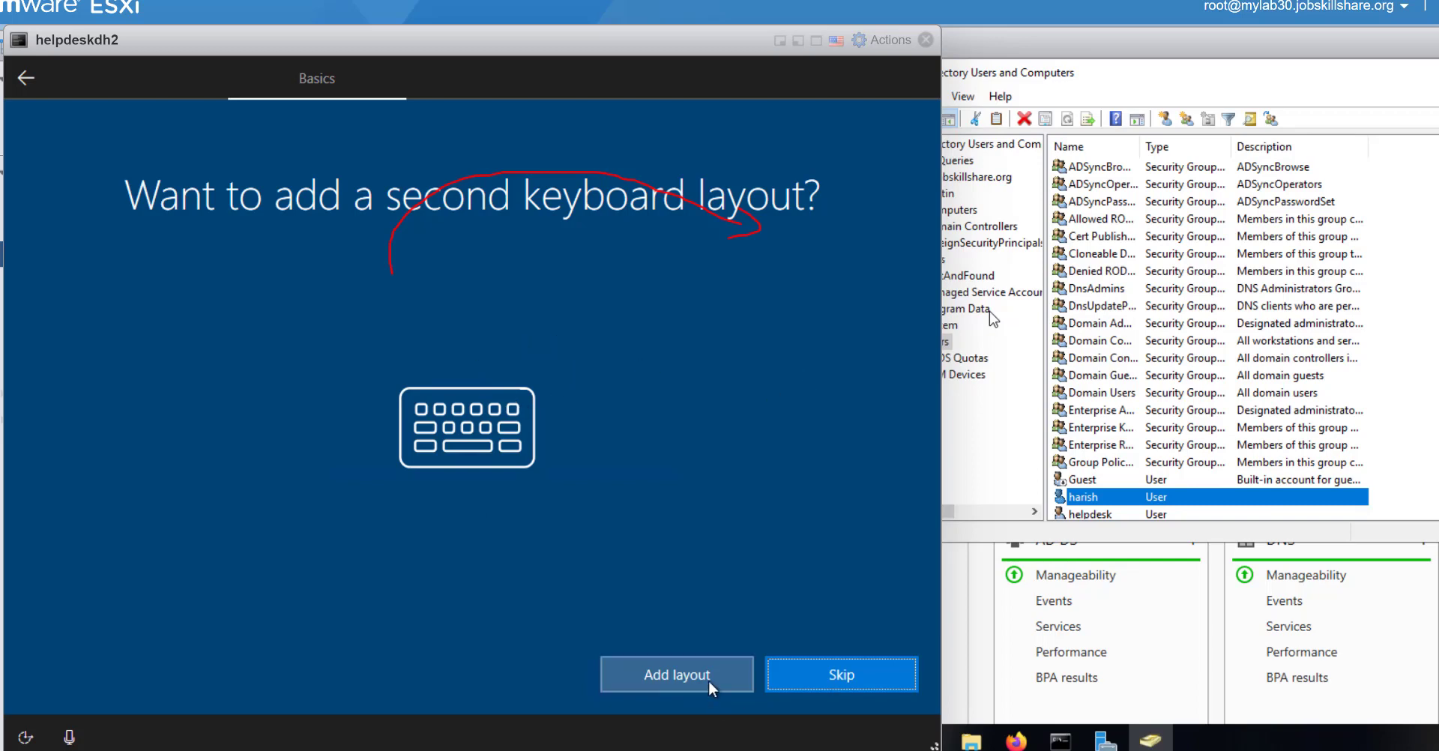
click(839, 677)
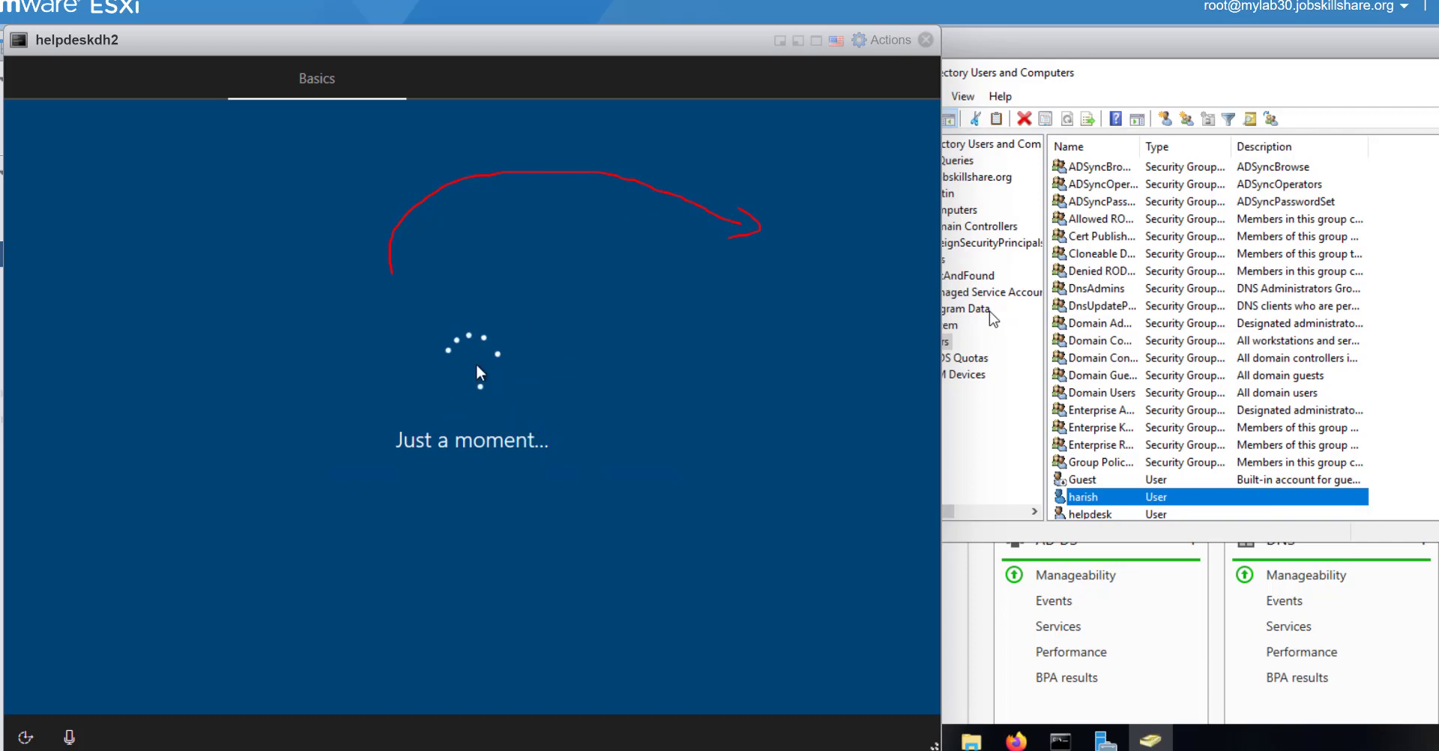
Step: Shift the dcdh window left and helpdeskdh2's console down-right as setup reaches Sign in with Microsoft
click(1188, 75)
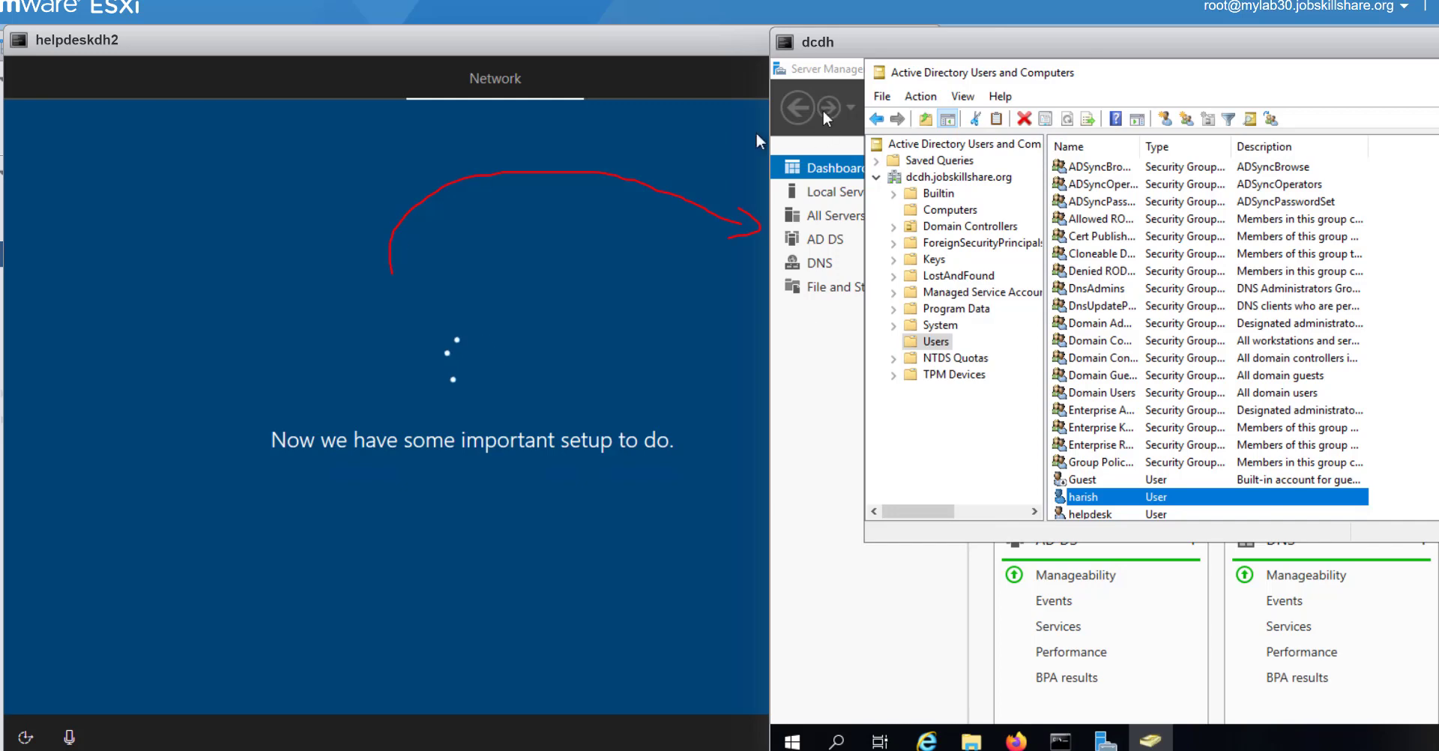
drag(841, 41, 698, 41)
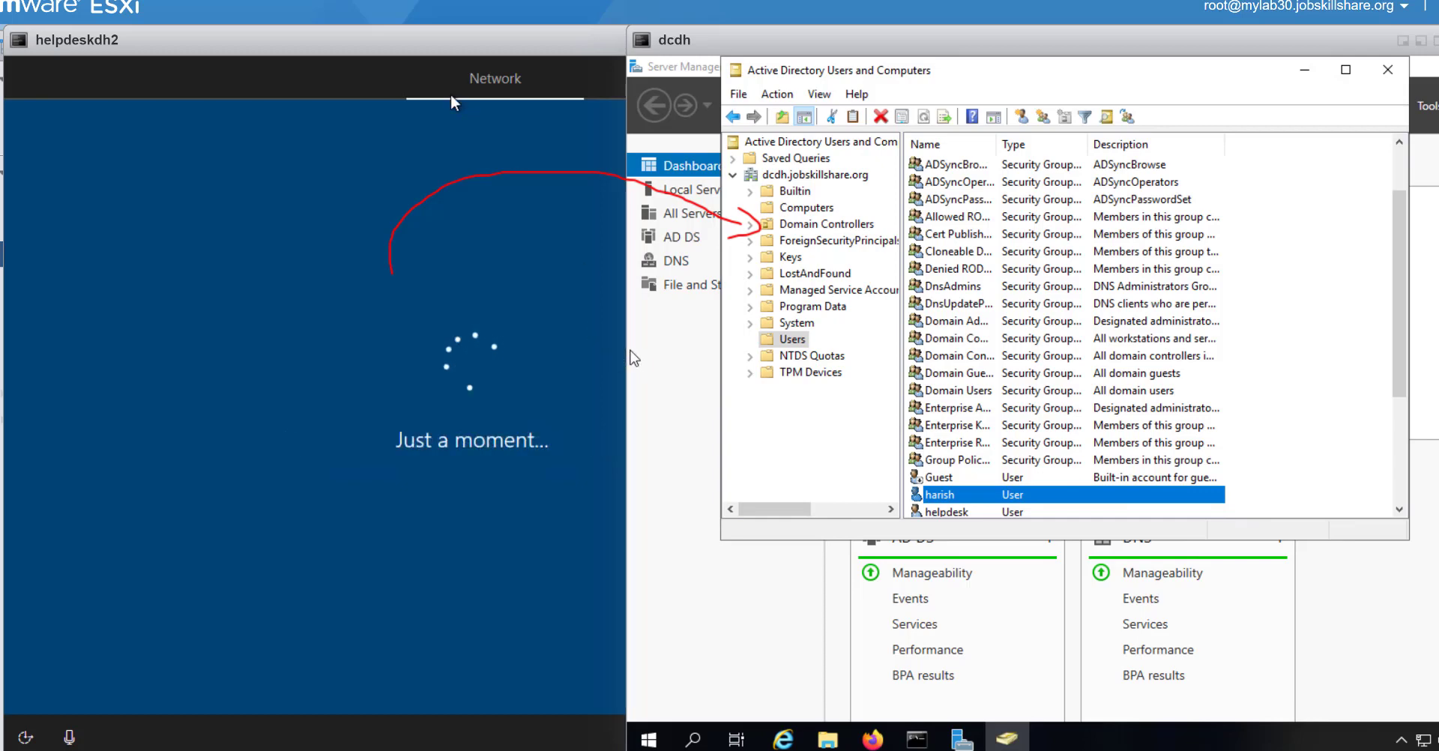
drag(560, 55, 877, 238)
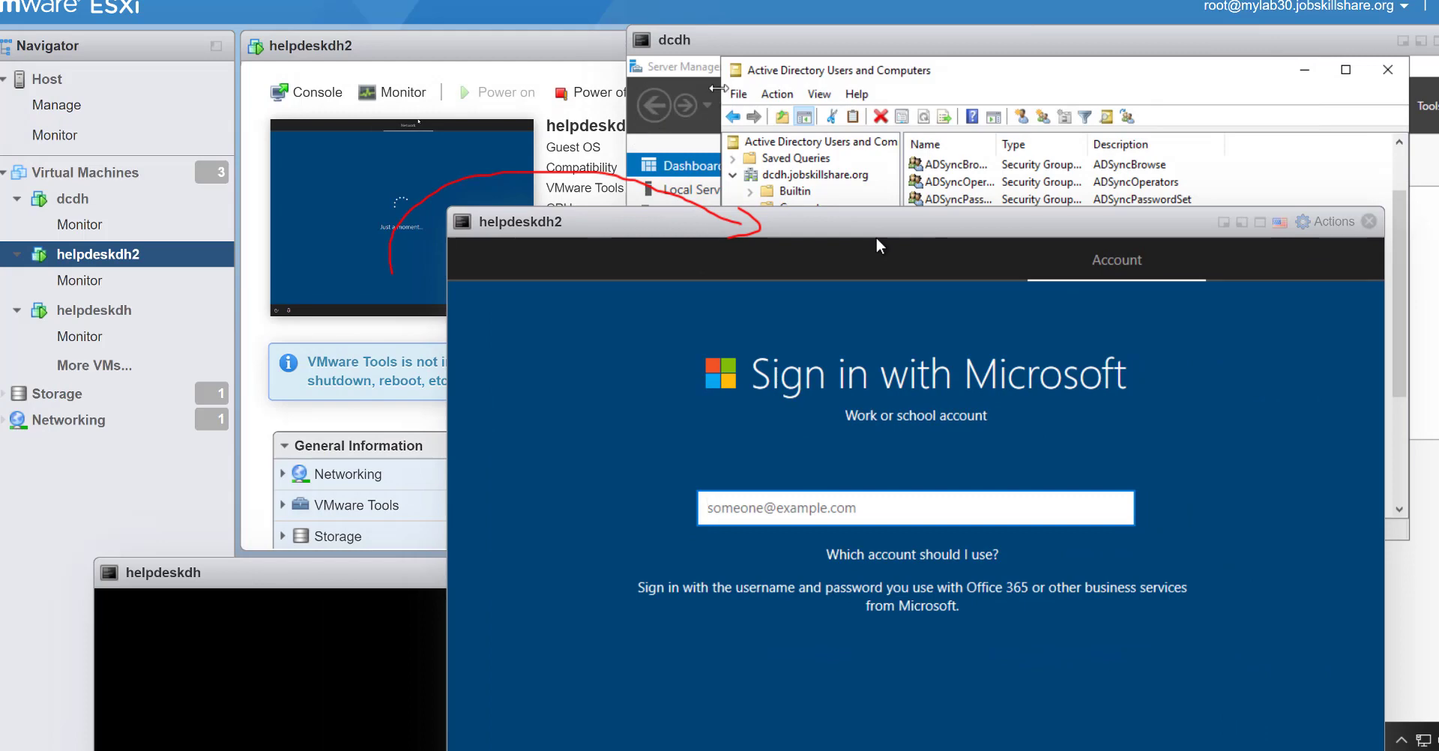